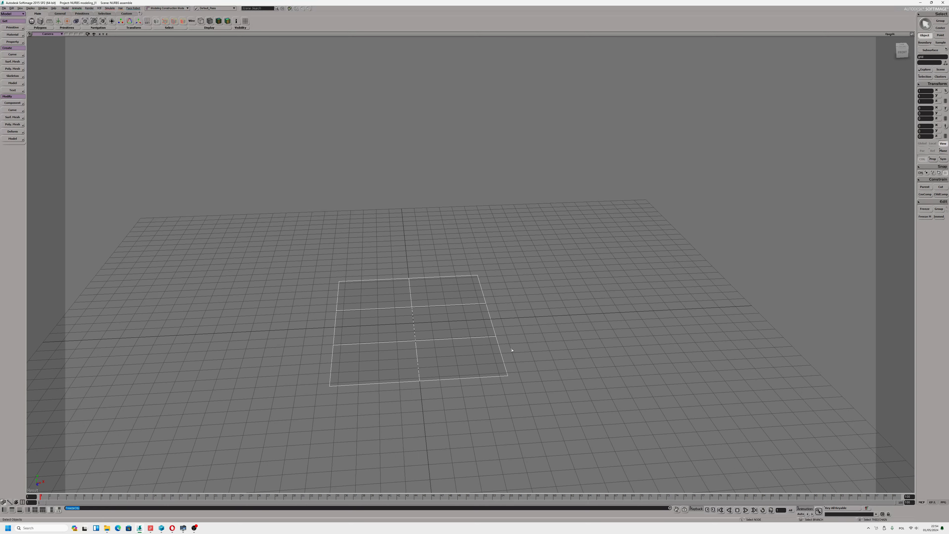
# Move the NURBS grid surface upward so that it sits slightly above the ground plane
pyautogui.press('v')
pyautogui.moveTo(414, 295); pyautogui.dragTo(412, 258)
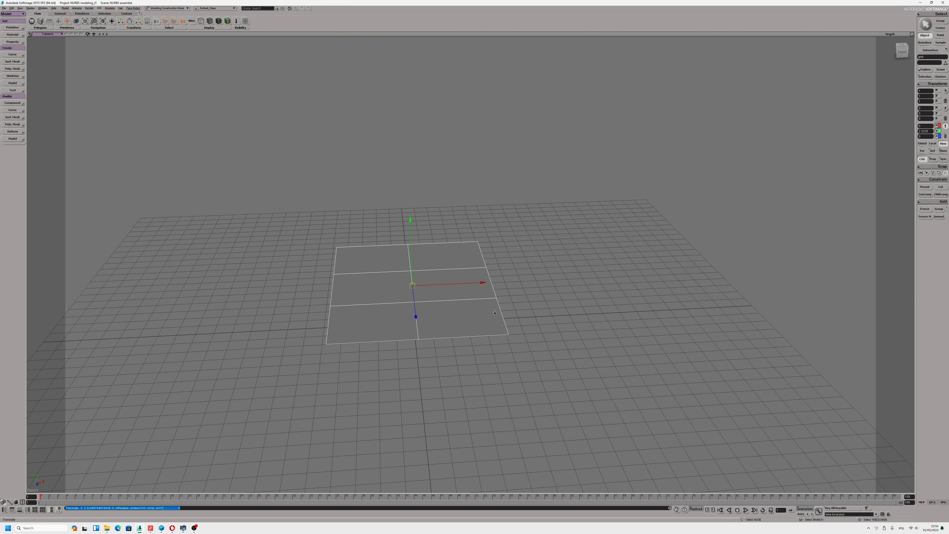
pyautogui.press('s')
pyautogui.moveTo(527, 295); pyautogui.dragTo(481, 308, button='right')
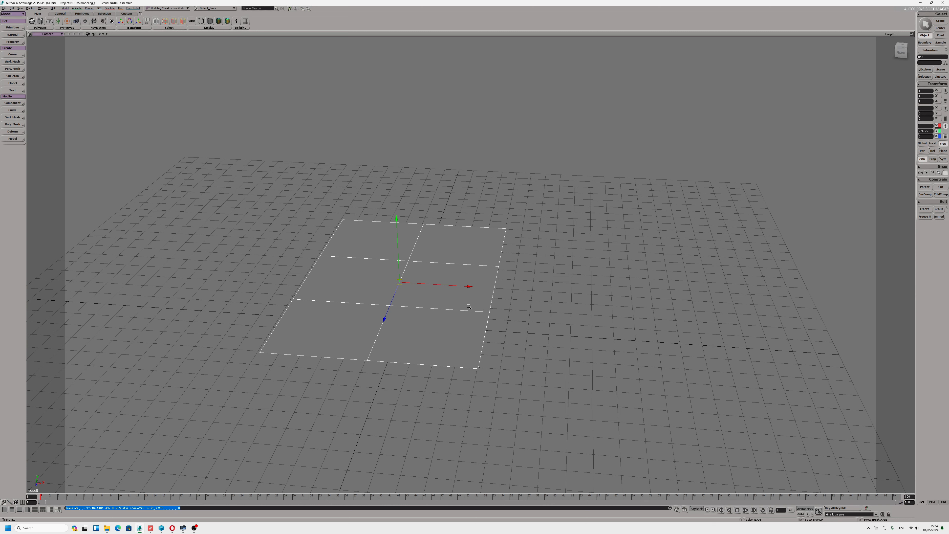
# Duplicate the grid surface and place the copy beside the original, raised and separated by a gap
pyautogui.hotkey('ctrl', 'd')
pyautogui.moveTo(465, 306); pyautogui.dragTo(238, 207)
pyautogui.press('s')
pyautogui.moveTo(215, 223); pyautogui.dragTo(348, 237, button='middle')
pyautogui.moveTo(347, 238); pyautogui.dragTo(361, 250)
# Move two neighbouring control points on the copy inward, curving the edge that faces the original surface
pyautogui.press('m')
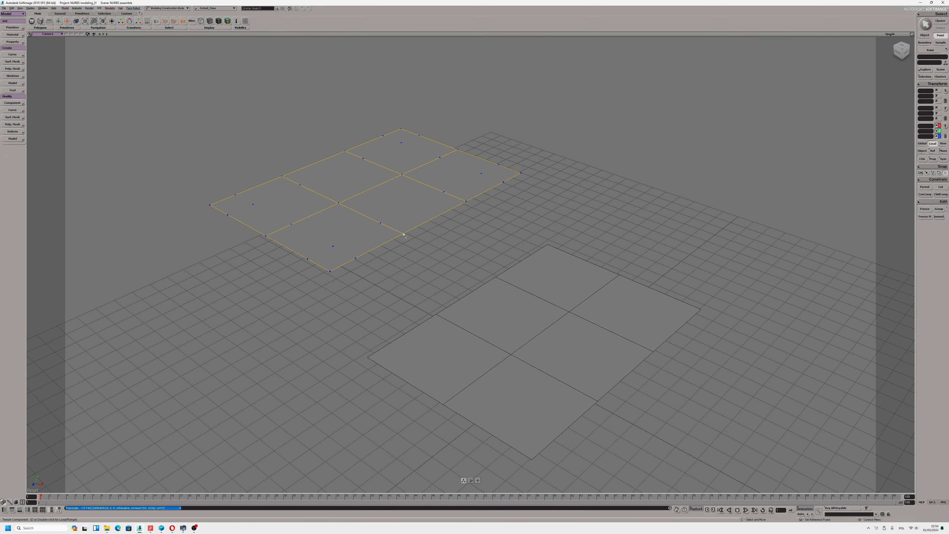
pyautogui.rightClick(404, 235)
pyautogui.click(405, 236)
pyautogui.rightClick(404, 238)
pyautogui.click(392, 250)
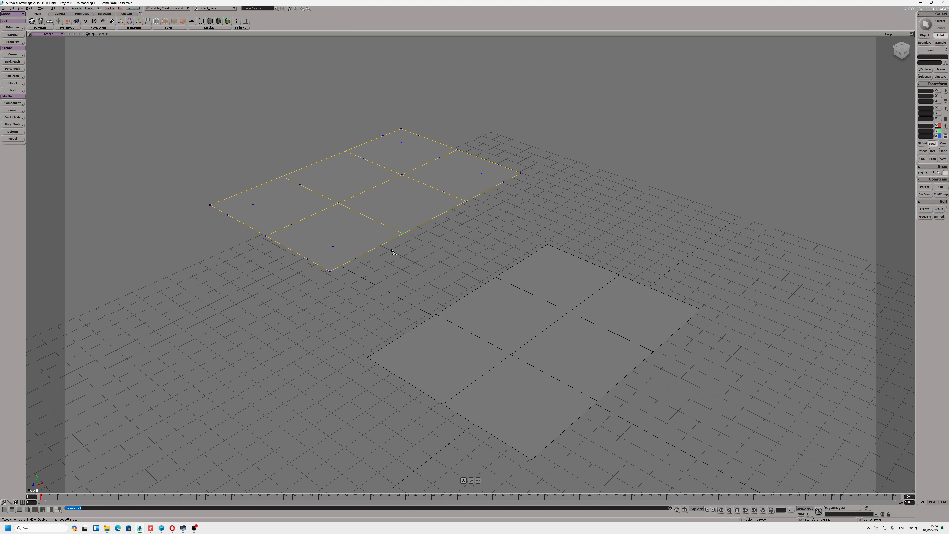
pyautogui.click(404, 235)
pyautogui.moveTo(418, 241); pyautogui.dragTo(441, 275)
pyautogui.keyDown('shift'); pyautogui.click(381, 223); pyautogui.keyUp('shift')
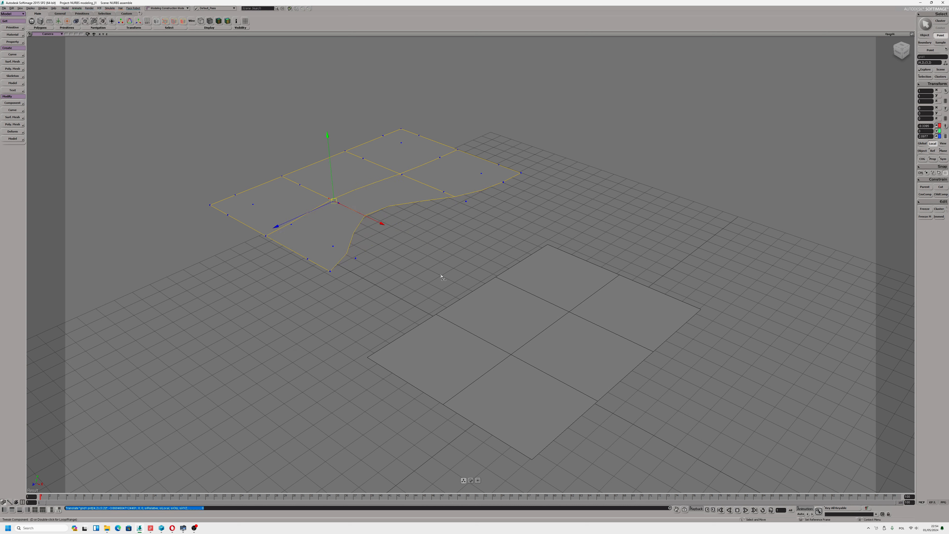
# Move two neighbouring control points of the original surface inward, curving the edge that faces the copy
pyautogui.press('space')
pyautogui.click(497, 312)
pyautogui.press('m')
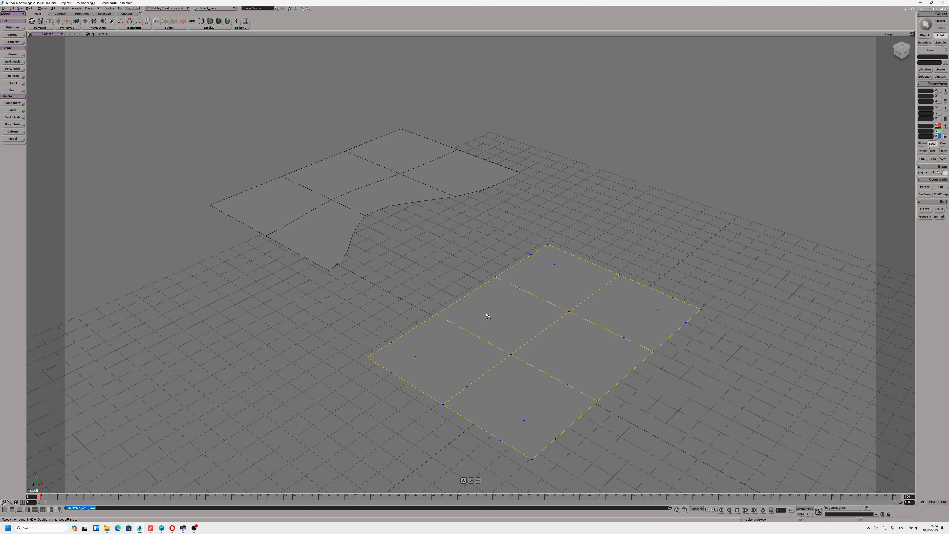
pyautogui.click(436, 315)
pyautogui.keyDown('shift'); pyautogui.click(460, 329); pyautogui.keyUp('shift')
pyautogui.moveTo(473, 334); pyautogui.dragTo(583, 392)
pyautogui.moveTo(524, 294); pyautogui.dragTo(475, 276, button='right')
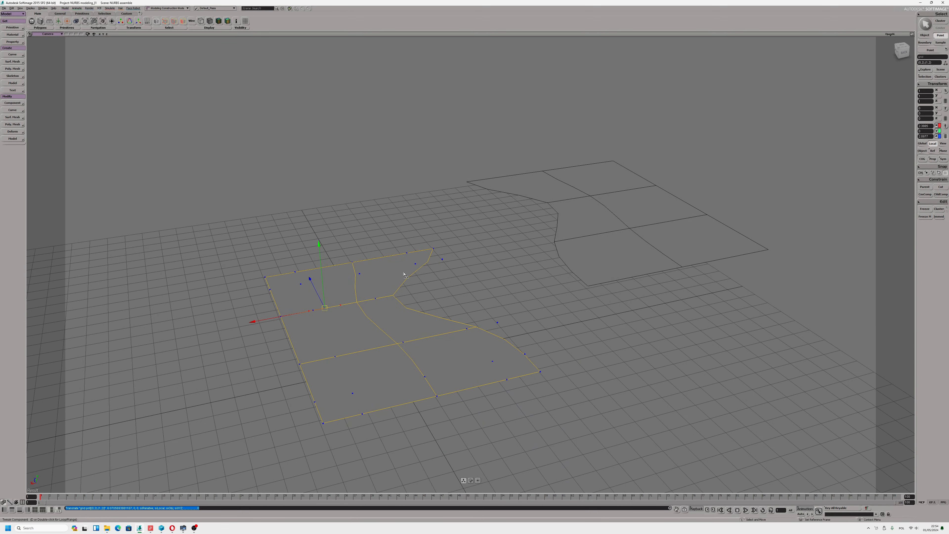
pyautogui.moveTo(405, 275); pyautogui.dragTo(432, 268, button='right')
pyautogui.press('s')
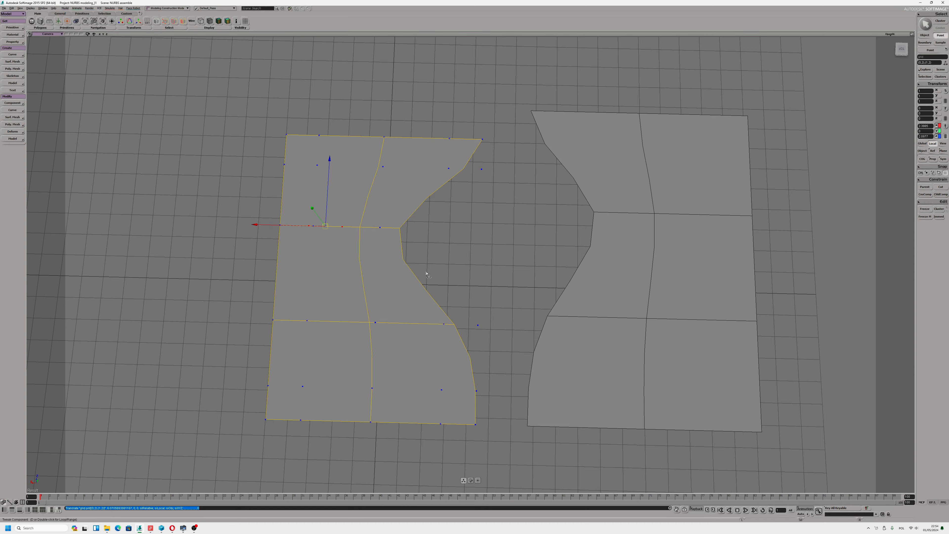
pyautogui.moveTo(426, 271); pyautogui.dragTo(469, 265)
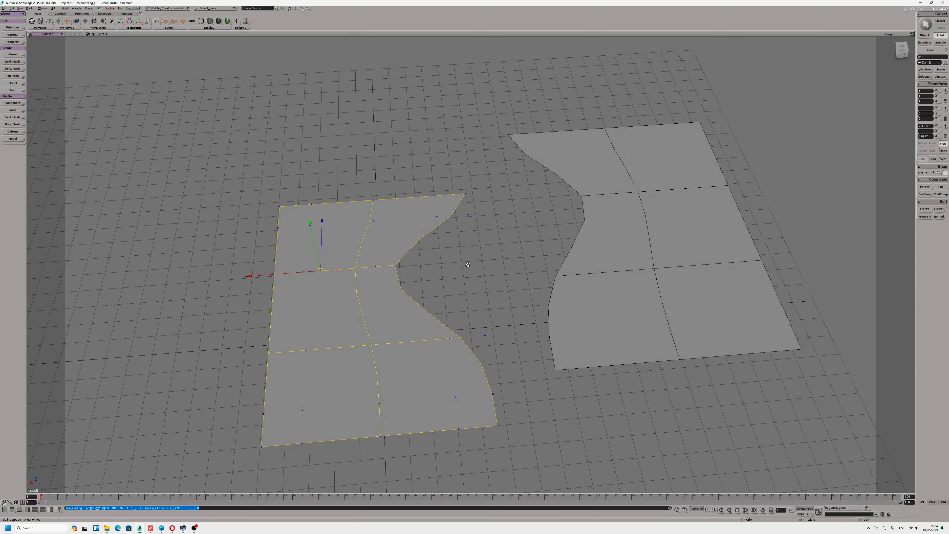
pyautogui.press('s')
pyautogui.moveTo(659, 175); pyautogui.dragTo(658, 153, button='right')
# Use Snap Boundary to attach the curved boundary of the lower surface to the facing boundary of the raised copy
pyautogui.click(924, 35)
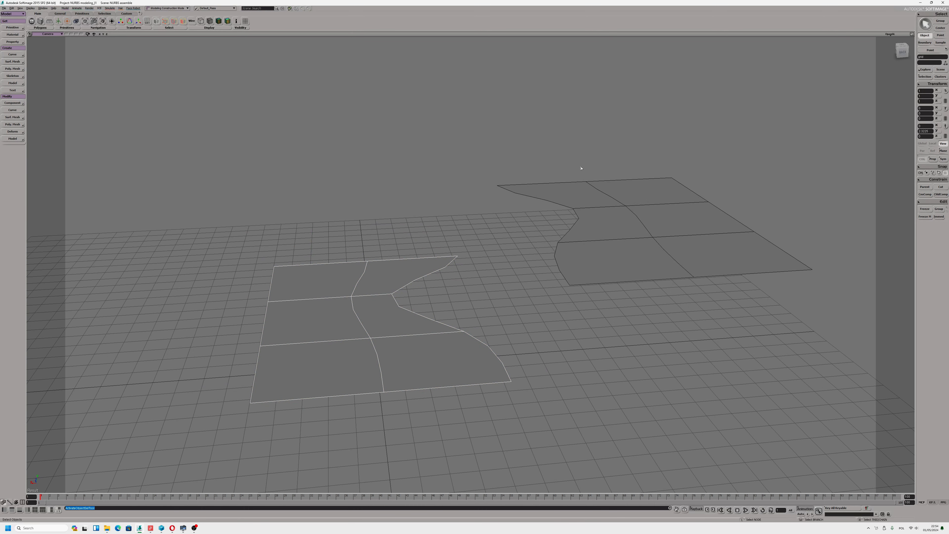
pyautogui.click(584, 206)
pyautogui.click(387, 280)
pyautogui.click(21, 119)
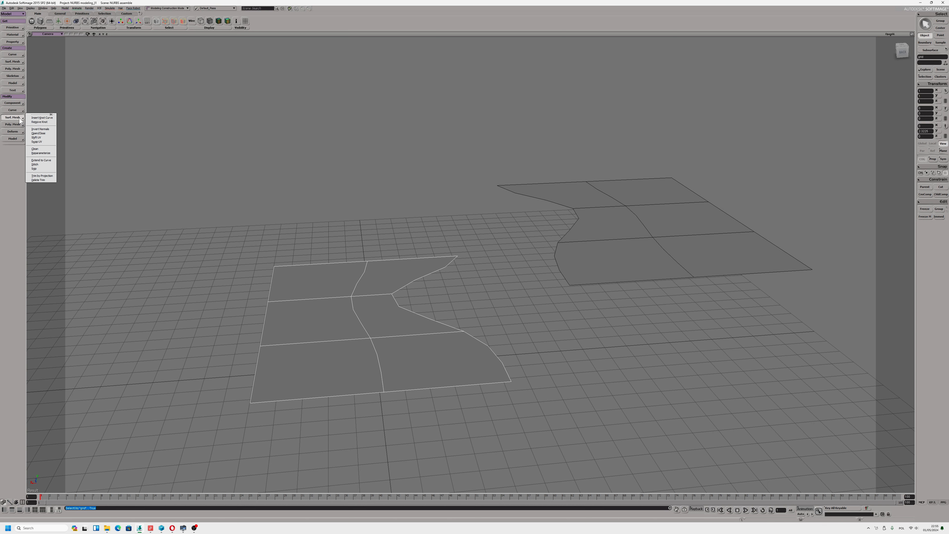
pyautogui.click(20, 63)
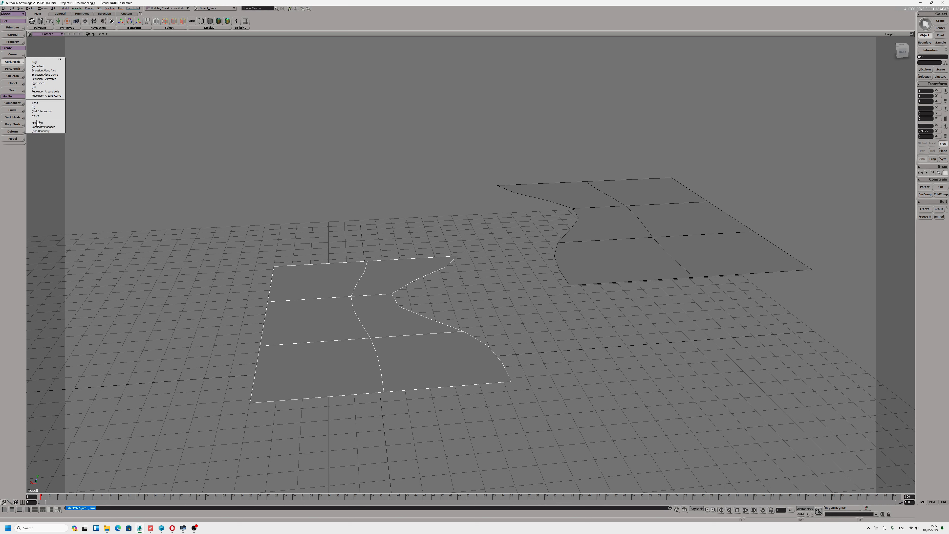
pyautogui.click(16, 119)
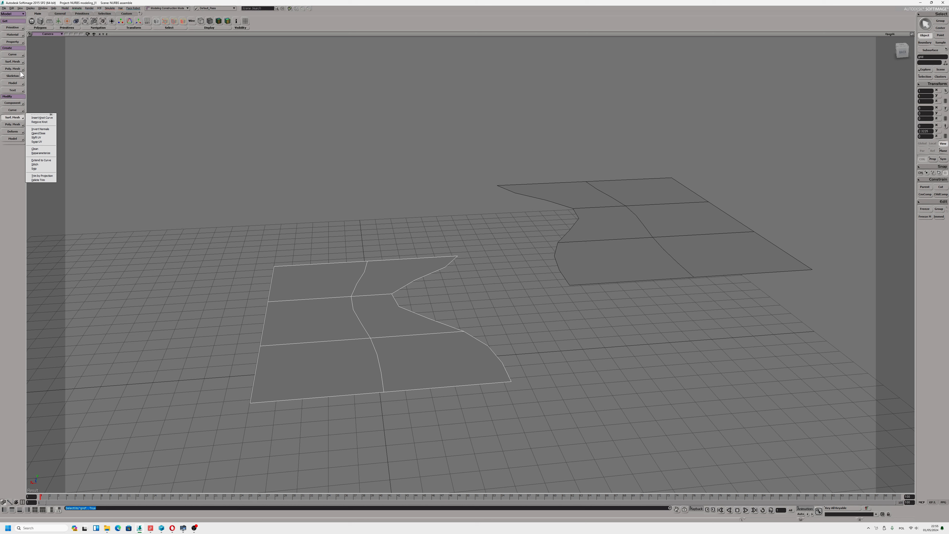
pyautogui.click(19, 62)
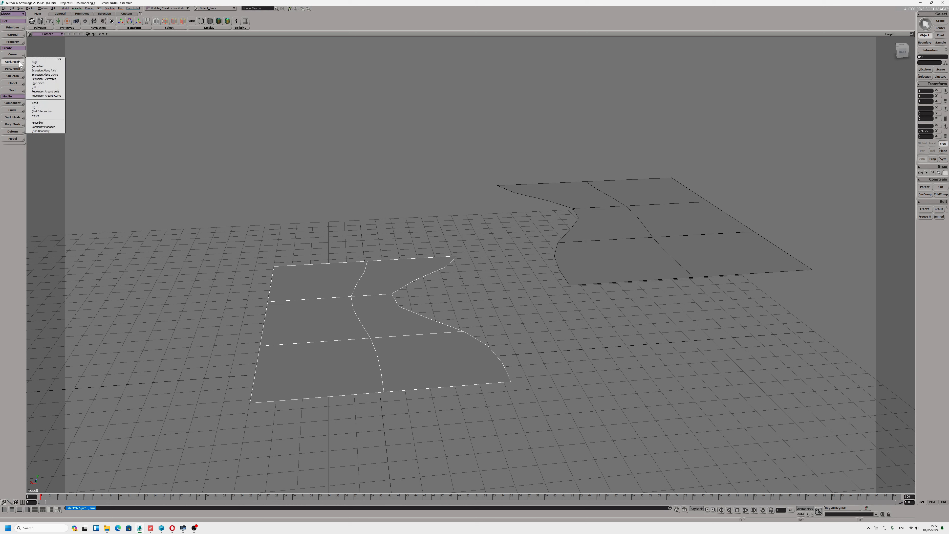
pyautogui.click(40, 131)
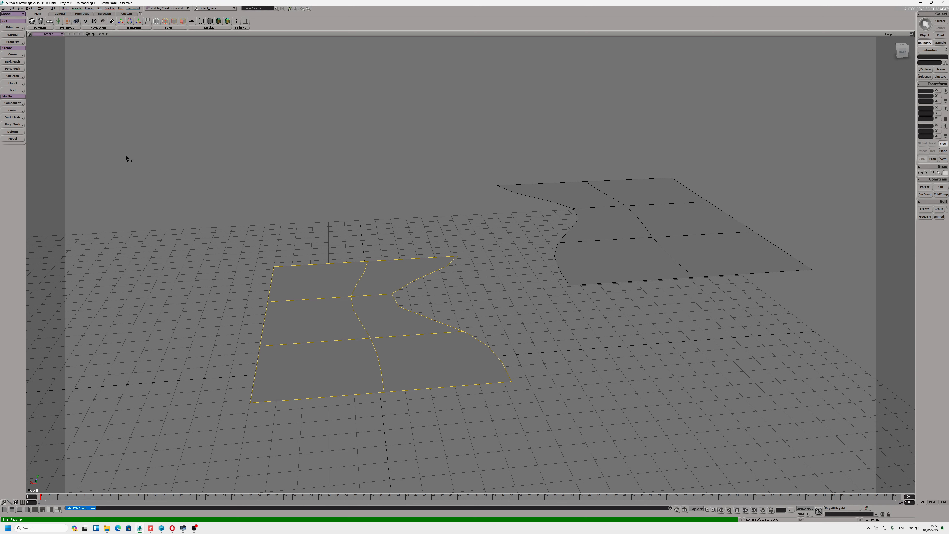
pyautogui.click(445, 269)
pyautogui.click(555, 205)
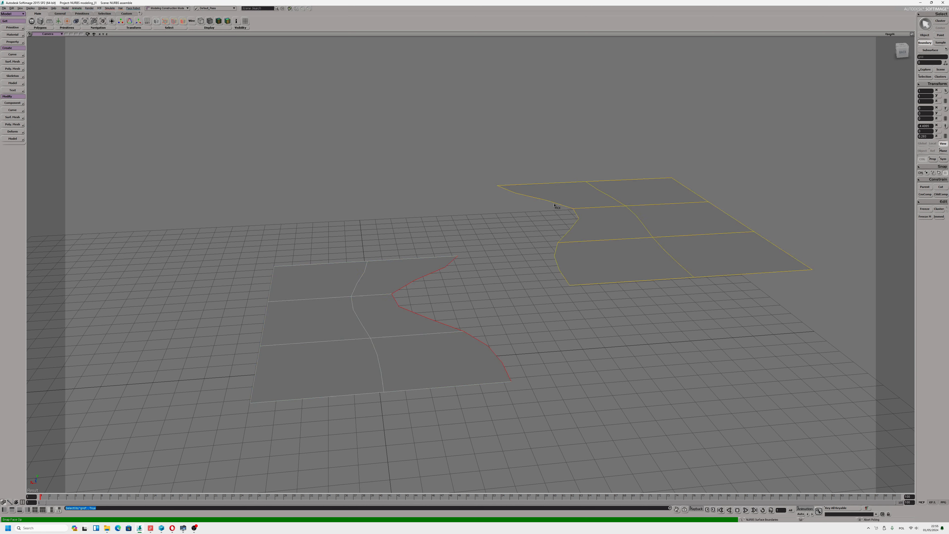
pyautogui.click(552, 205)
# Move the upper surface higher to stretch the snapped connection, and close its property window
pyautogui.moveTo(479, 236)
pyautogui.mouseDown(button='right')
pyautogui.moveTo(557, 261)
pyautogui.moveTo(468, 234)
pyautogui.mouseUp(button='right')
pyautogui.press('v')
pyautogui.click(607, 199)
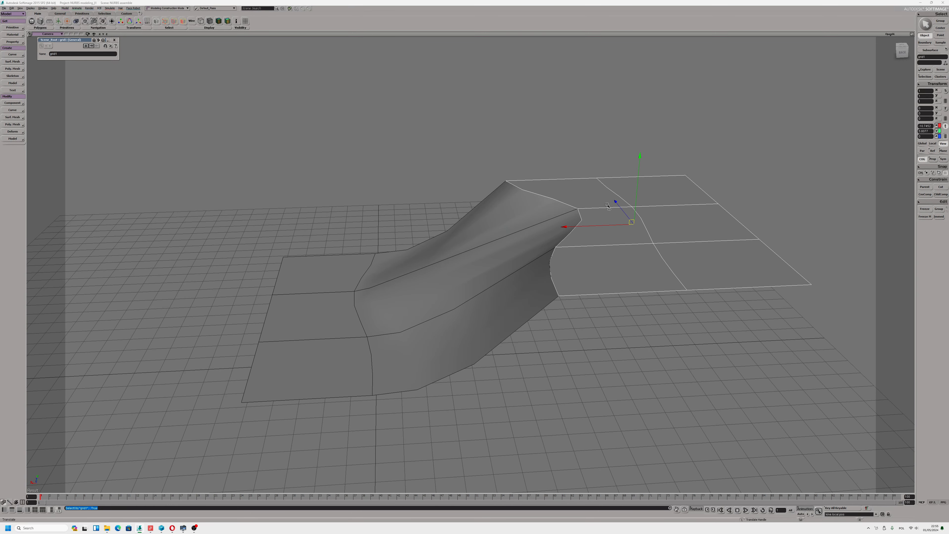
pyautogui.moveTo(607, 198); pyautogui.dragTo(577, 188)
pyautogui.moveTo(578, 188); pyautogui.dragTo(553, 203, button='right')
pyautogui.moveTo(586, 138); pyautogui.dragTo(559, 153)
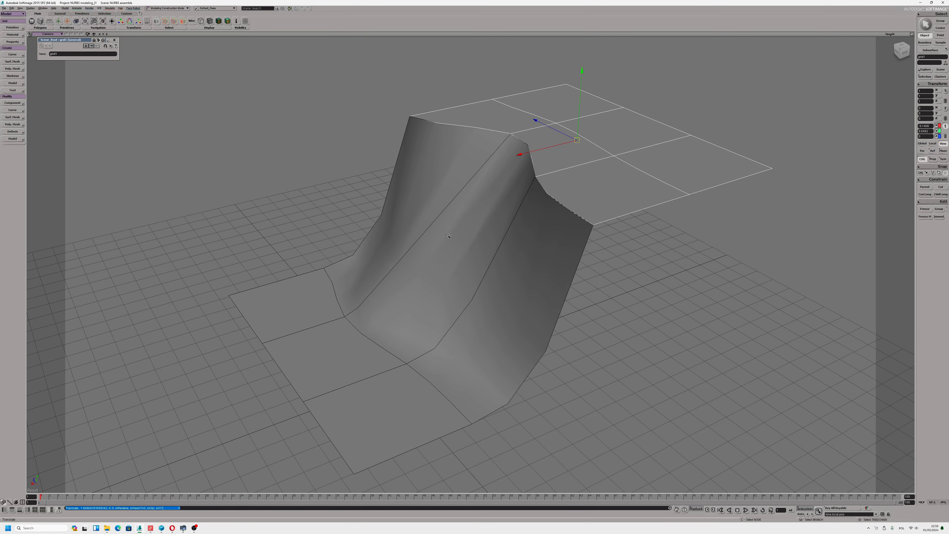
pyautogui.click(462, 268)
pyautogui.keyDown('alt'); pyautogui.moveTo(454, 266); pyautogui.dragTo(474, 222); pyautogui.keyUp('alt')
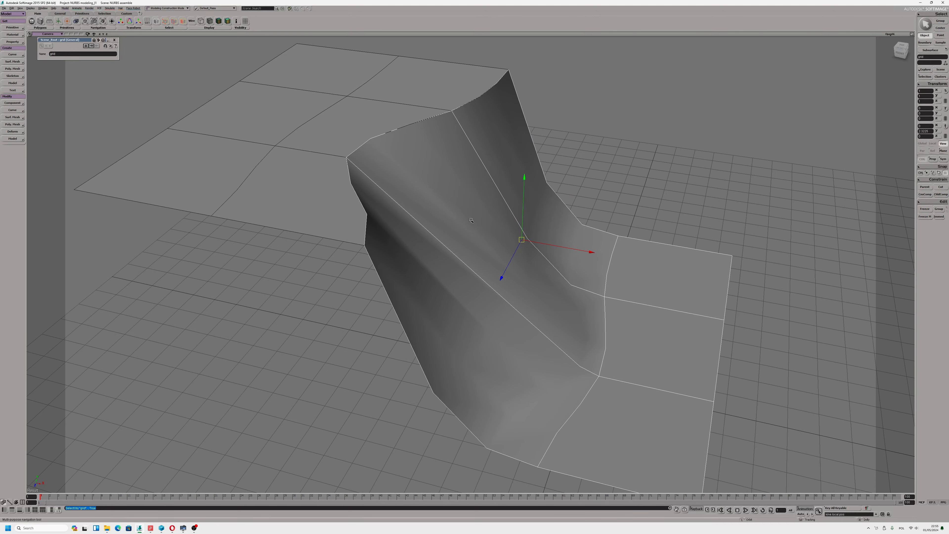
pyautogui.click(114, 40)
pyautogui.keyDown('alt'); pyautogui.moveTo(380, 228); pyautogui.dragTo(496, 329); pyautogui.keyUp('alt')
pyautogui.click(312, 199)
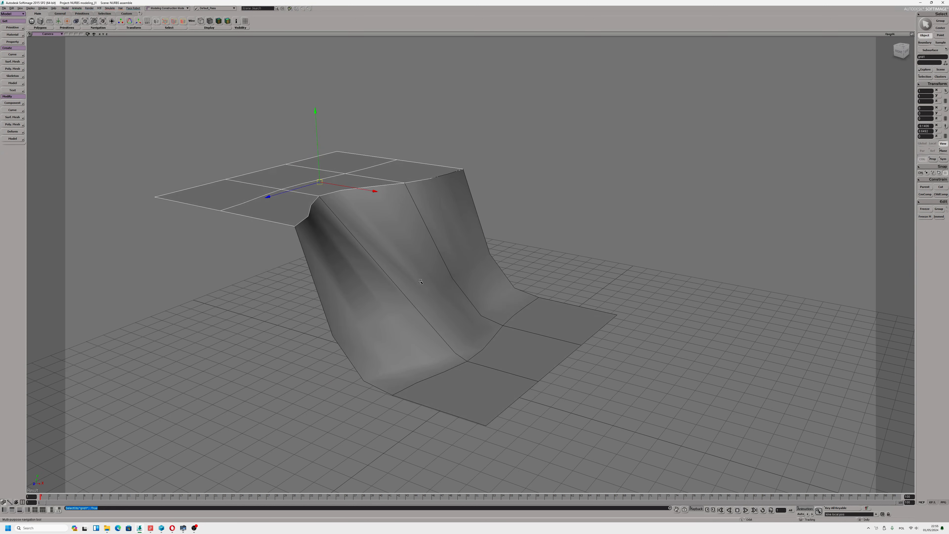
pyautogui.click(496, 329)
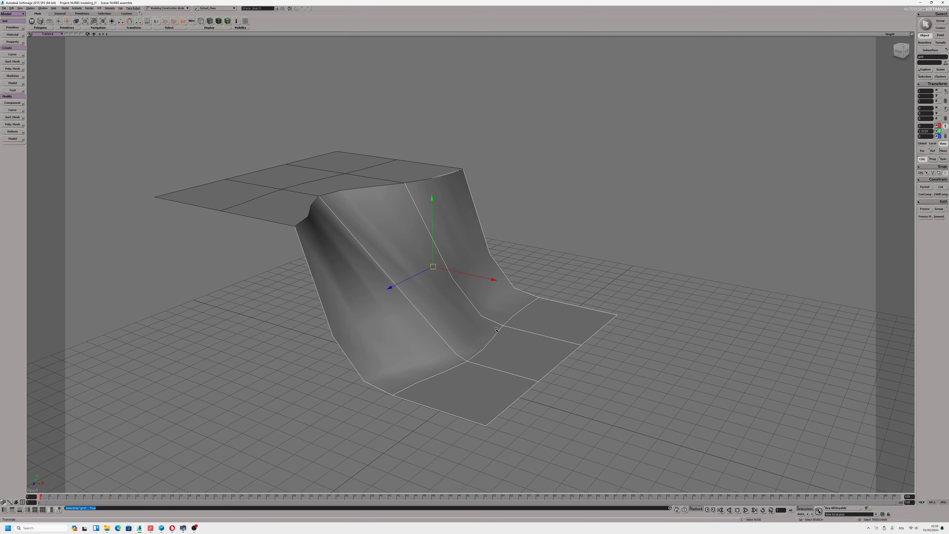
pyautogui.click(13, 117)
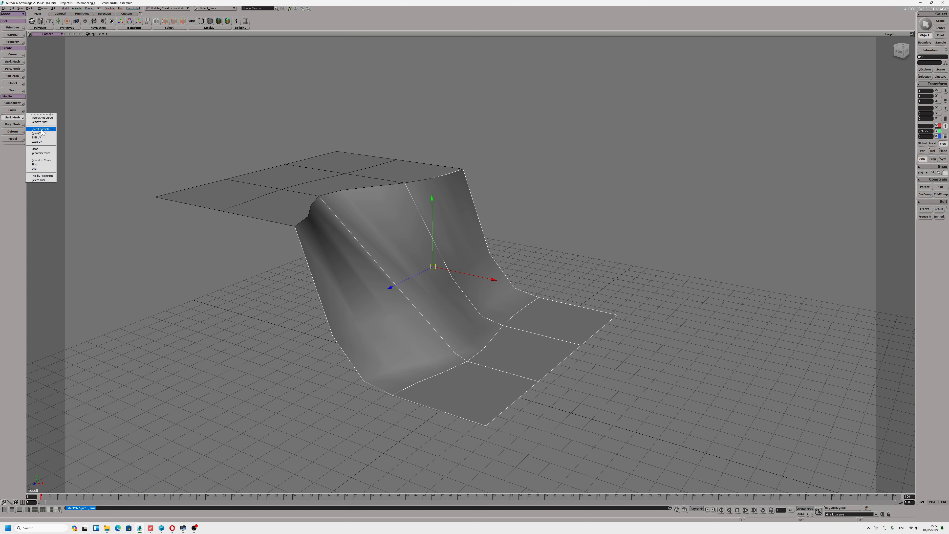
pyautogui.click(42, 122)
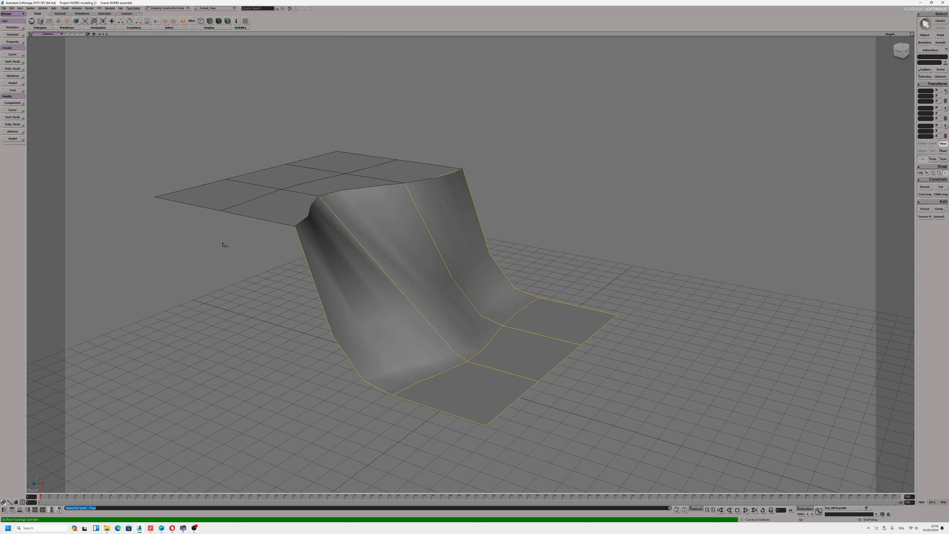
pyautogui.click(326, 317)
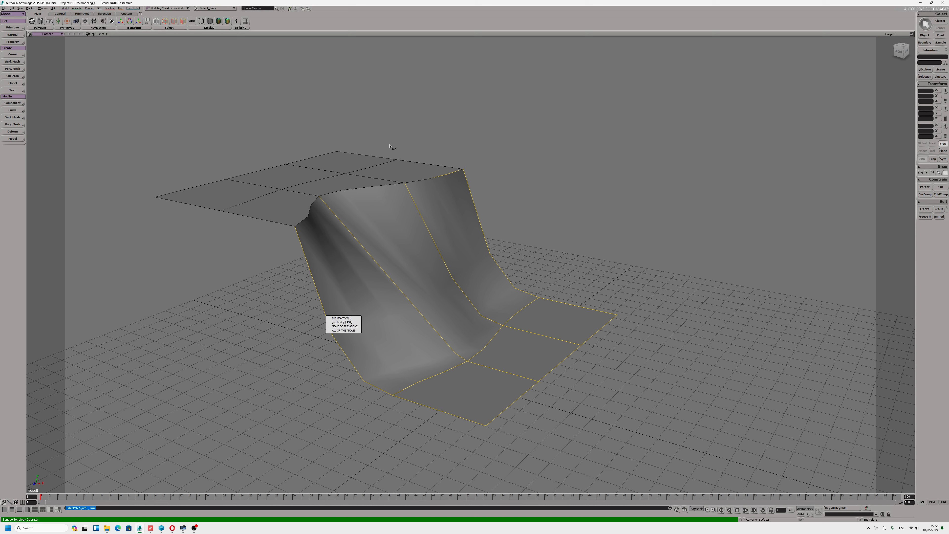
pyautogui.click(925, 36)
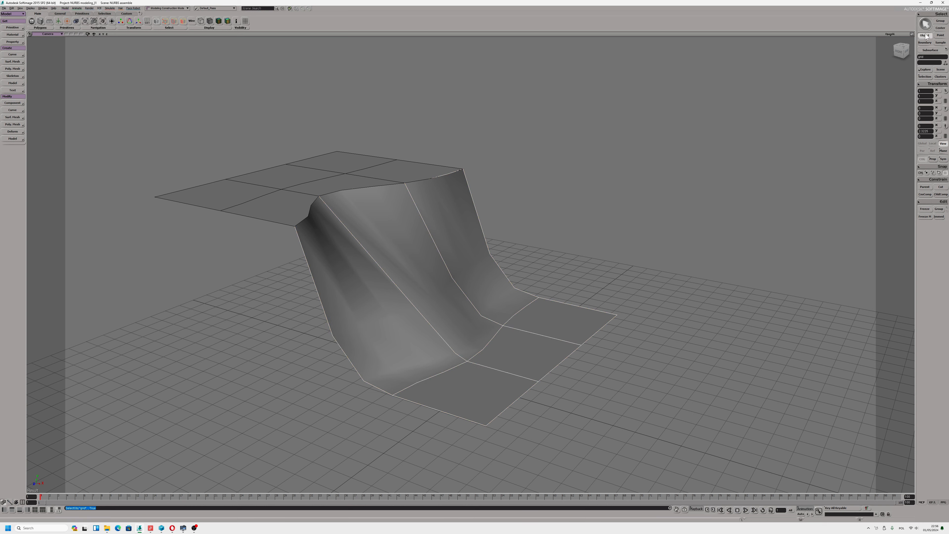
pyautogui.rightClick(415, 183)
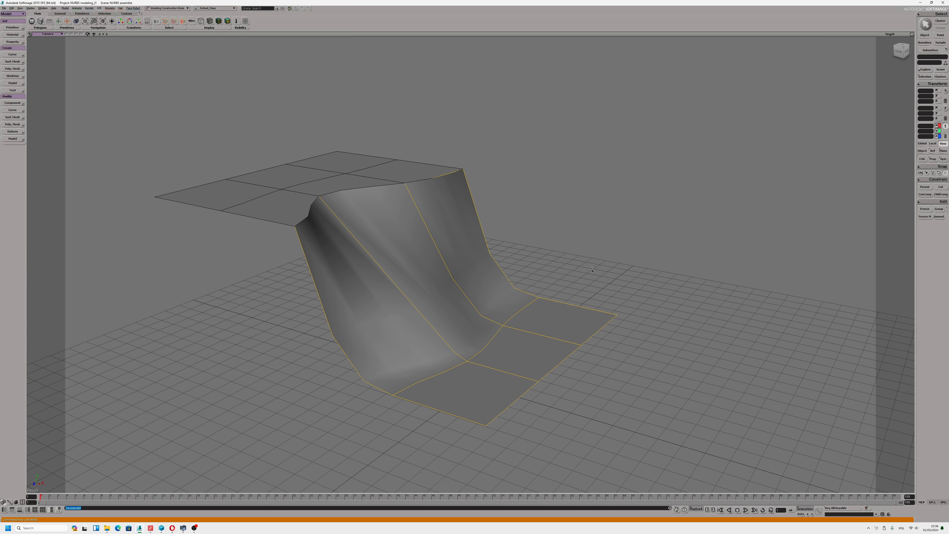
pyautogui.click(925, 36)
# Select the upper surface and raise it farther above the lower one
pyautogui.click(519, 157)
pyautogui.click(388, 180)
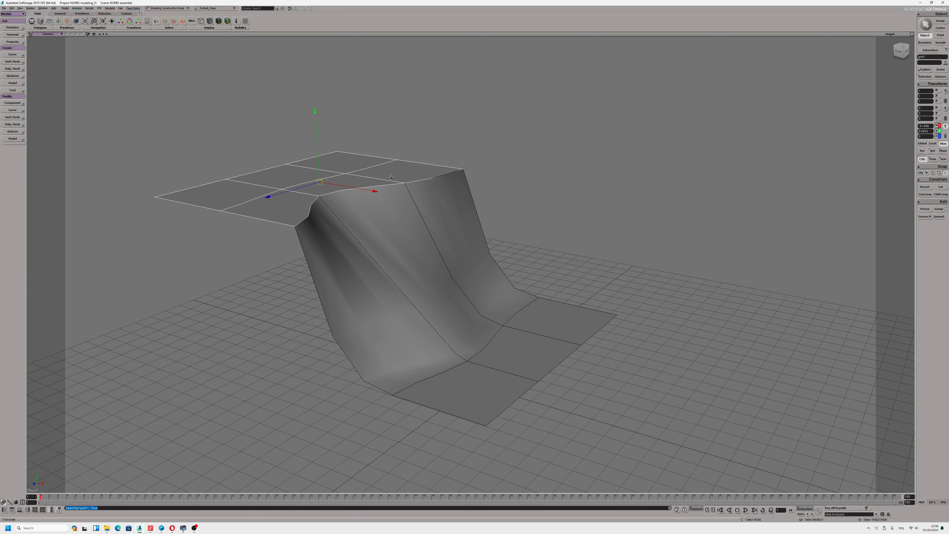
pyautogui.click(412, 217)
pyautogui.click(361, 175)
pyautogui.moveTo(321, 173); pyautogui.dragTo(328, 144)
# Rotate the upper surface slightly around its X axis
pyautogui.press('c')
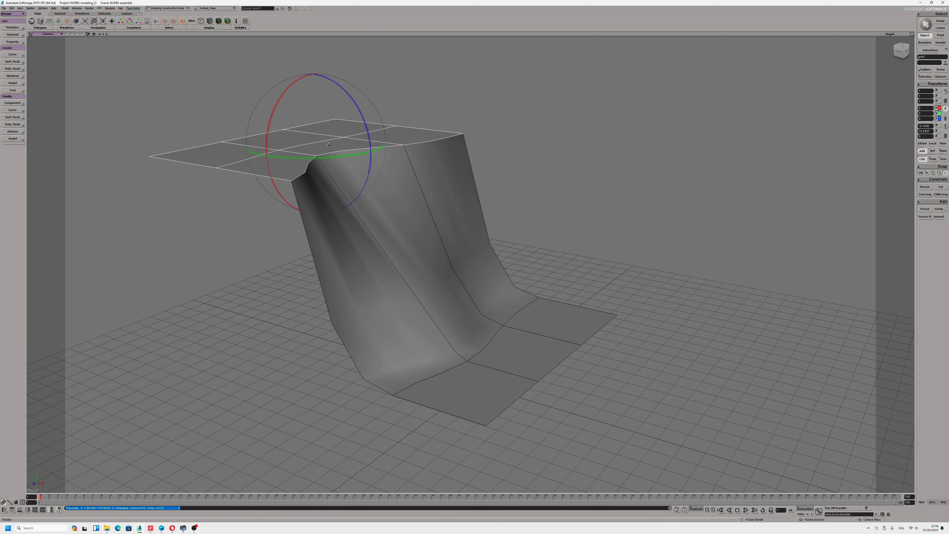
pyautogui.moveTo(273, 119)
pyautogui.mouseDown()
pyautogui.moveTo(268, 146)
pyautogui.moveTo(271, 125)
pyautogui.mouseUp()
pyautogui.press('s')
pyautogui.moveTo(561, 200); pyautogui.dragTo(494, 189)
pyautogui.moveTo(466, 101)
pyautogui.mouseDown()
pyautogui.moveTo(479, 138)
pyautogui.moveTo(467, 107)
pyautogui.mouseUp()
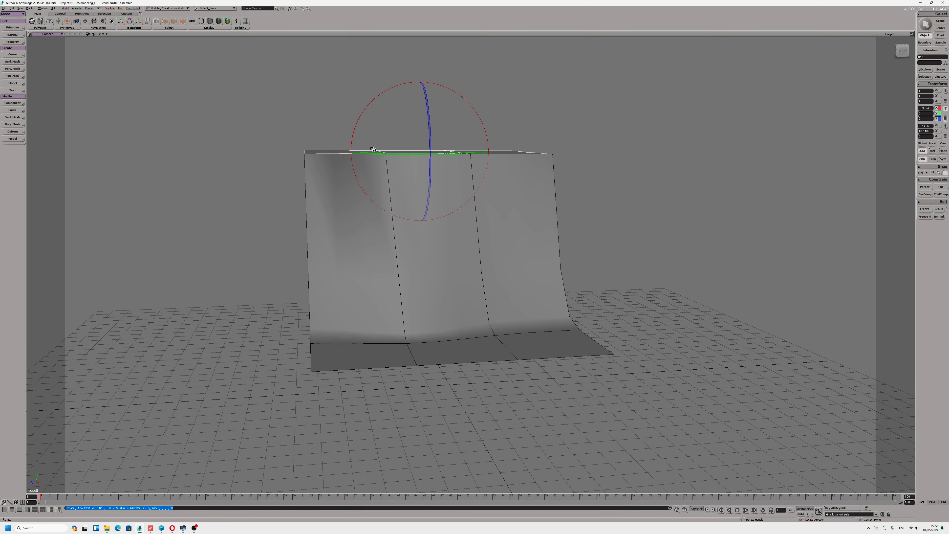
pyautogui.press('s')
pyautogui.moveTo(258, 179); pyautogui.dragTo(328, 199)
pyautogui.click(416, 209)
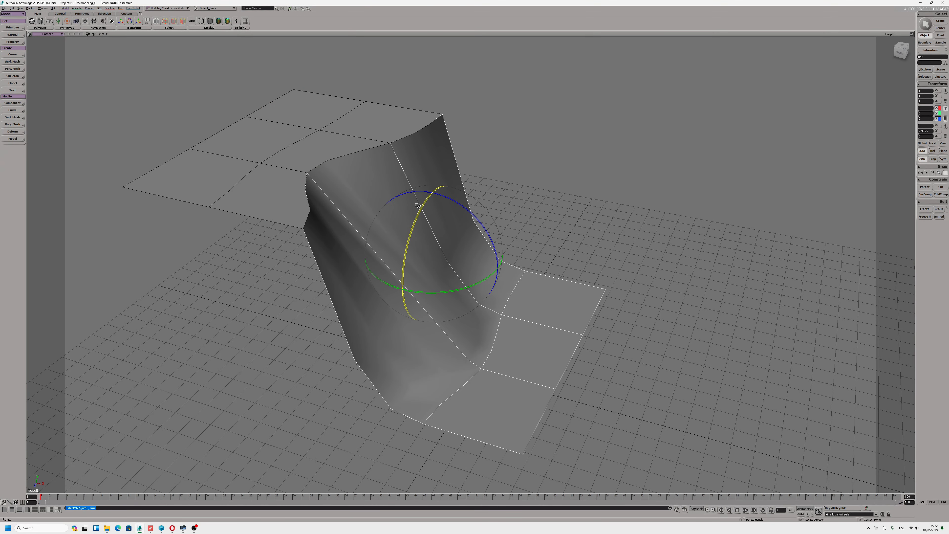
pyautogui.click(282, 147)
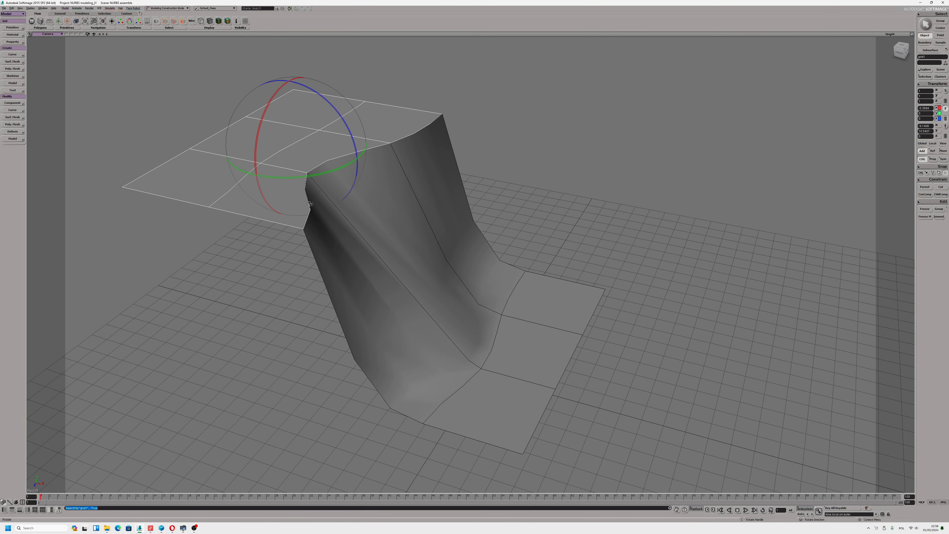
pyautogui.keyDown('shift'); pyautogui.click(400, 210); pyautogui.keyUp('shift')
pyautogui.click(64, 98)
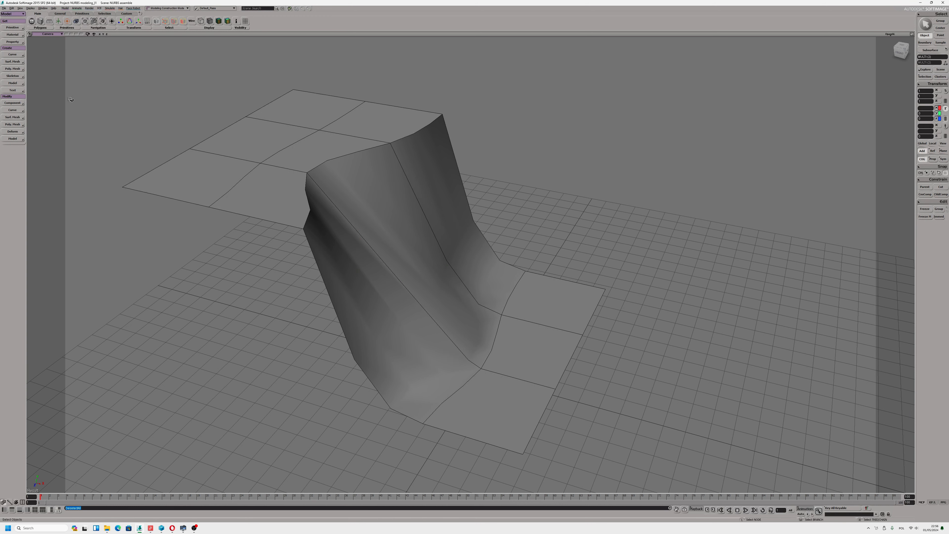
# Select the upper and lower surfaces and assemble them into one surface mesh centered on its geometry
pyautogui.click(195, 159)
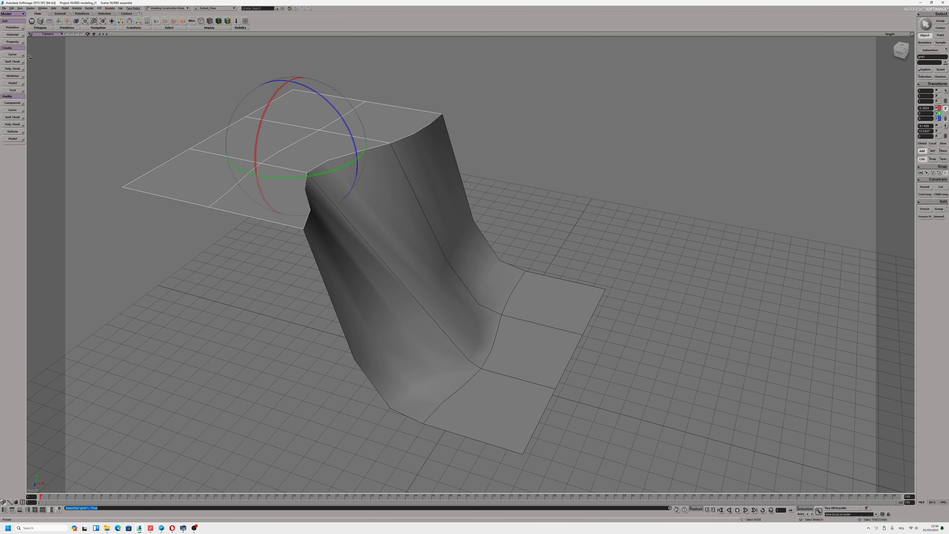
pyautogui.click(21, 62)
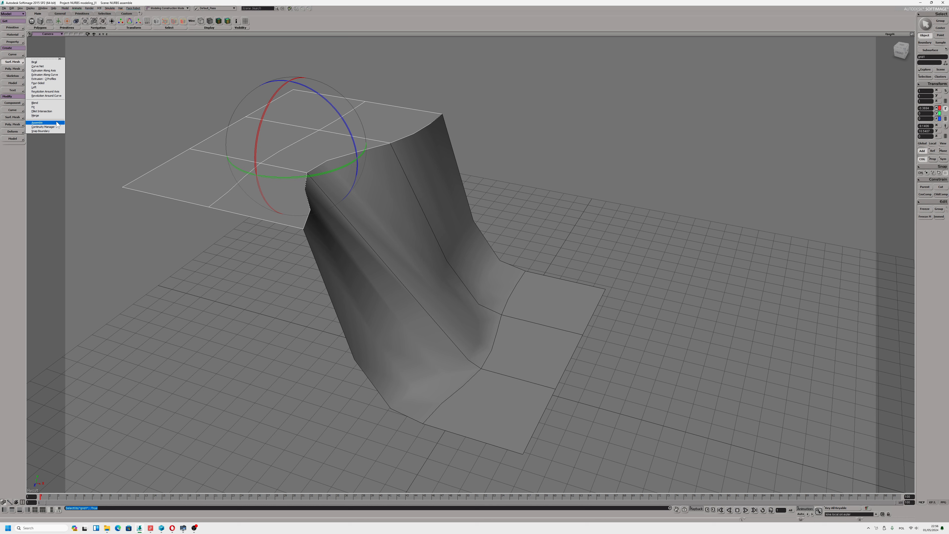
pyautogui.keyDown('shift'); pyautogui.click(357, 215); pyautogui.keyUp('shift')
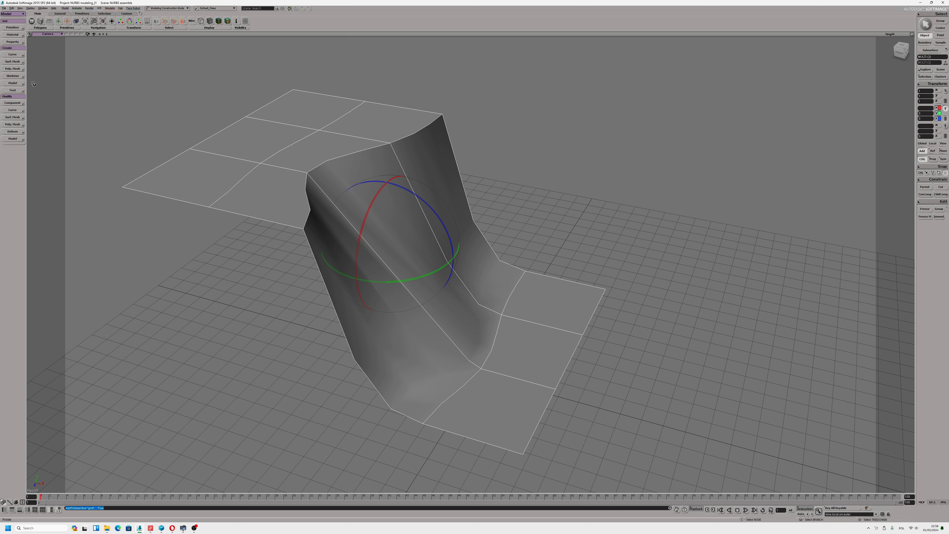
pyautogui.click(18, 62)
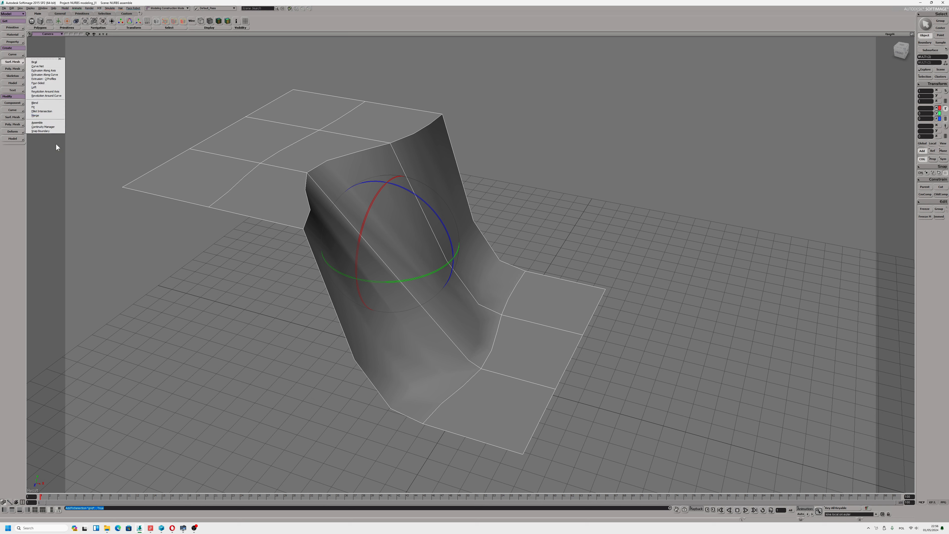
pyautogui.click(51, 123)
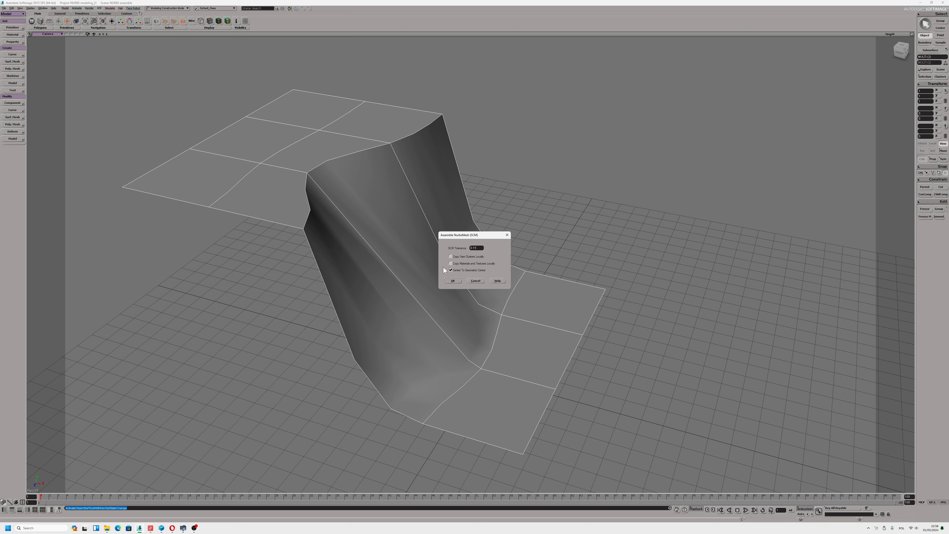
pyautogui.click(453, 281)
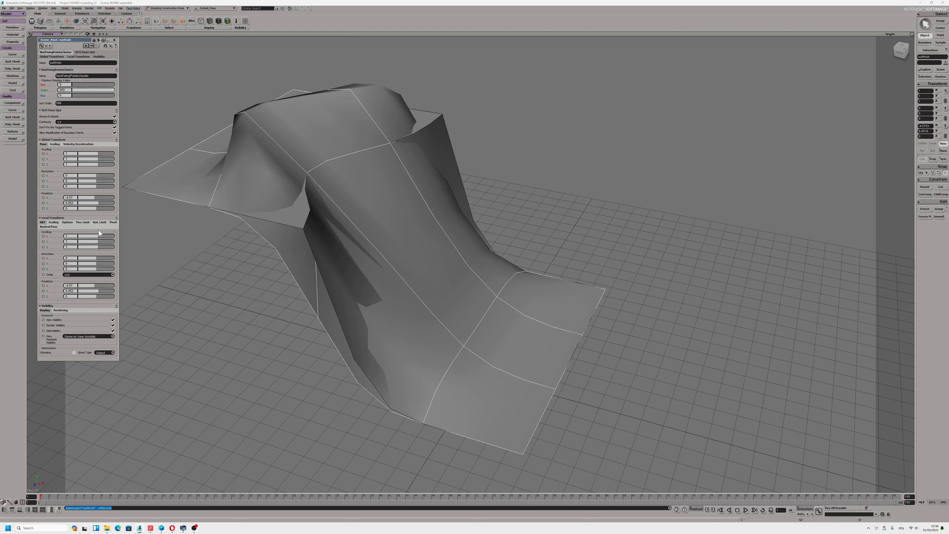
# Lower the assembled mesh's Continuity setting so it follows the original surfaces, and close its property window
pyautogui.click(88, 54)
pyautogui.click(77, 121)
pyautogui.click(74, 119)
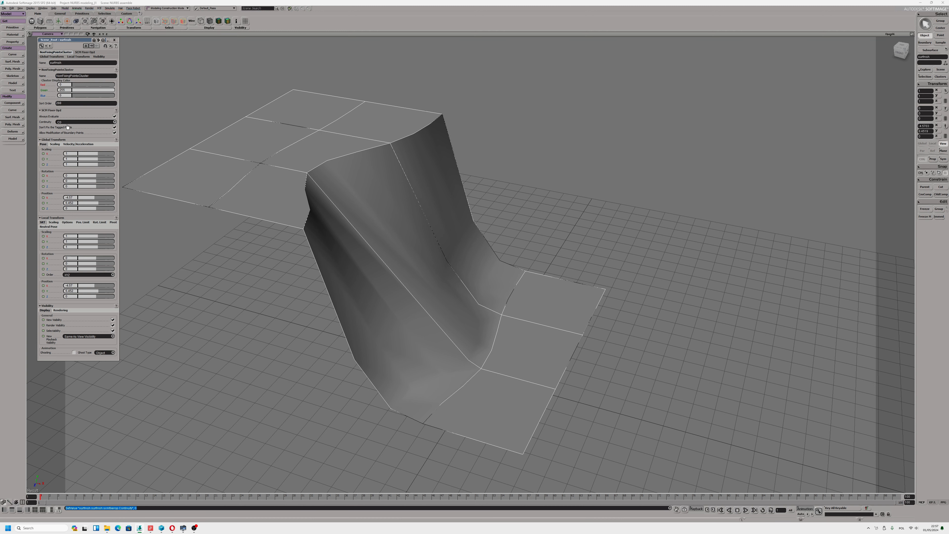
pyautogui.click(114, 40)
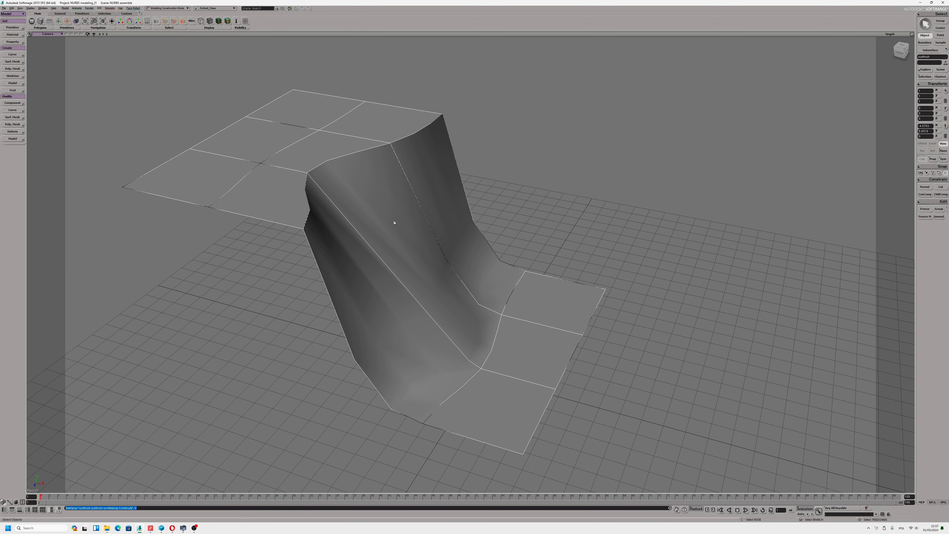
# Freeze the assembled mesh and move it sideways off the two original surfaces
pyautogui.scroll(-3, 397, 225)
pyautogui.click(924, 208)
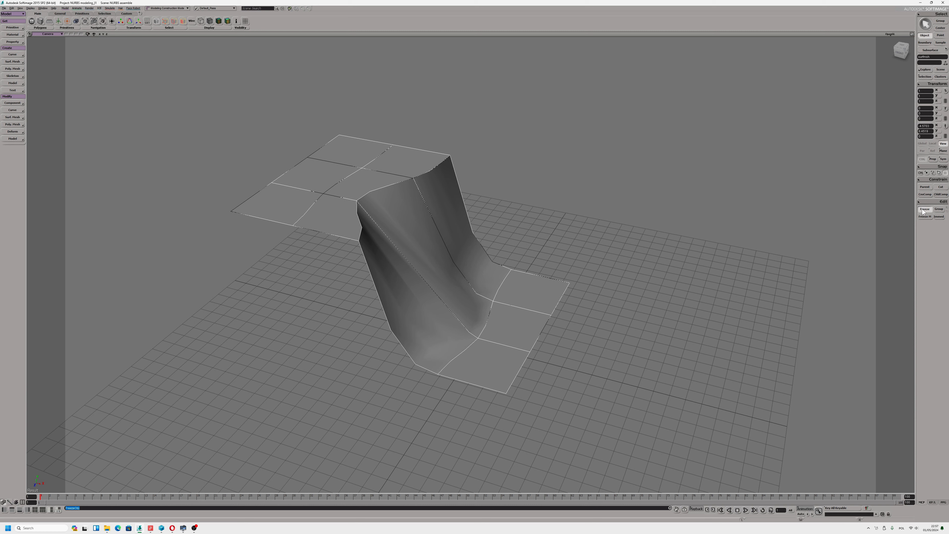
pyautogui.keyDown('alt'); pyautogui.moveTo(441, 243); pyautogui.dragTo(429, 248); pyautogui.keyUp('alt')
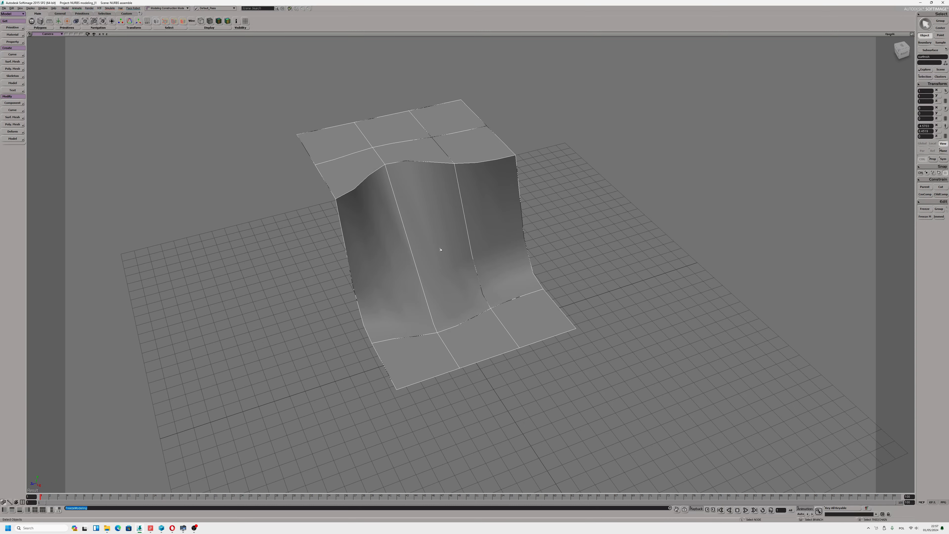
pyautogui.press('v')
pyautogui.moveTo(365, 246); pyautogui.dragTo(200, 291)
# Select both original surfaces and move them along the Z axis, farther away from the assembled mesh
pyautogui.click(392, 238)
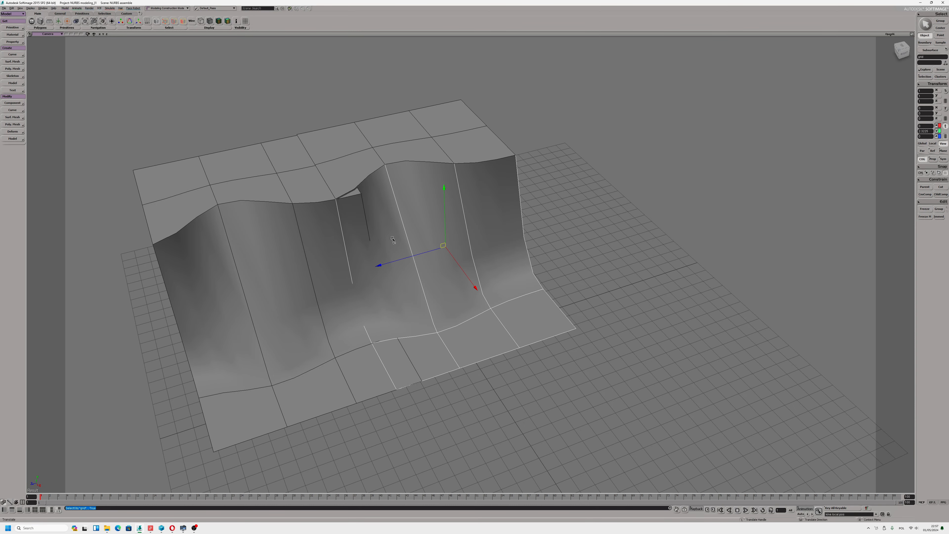
pyautogui.click(401, 145)
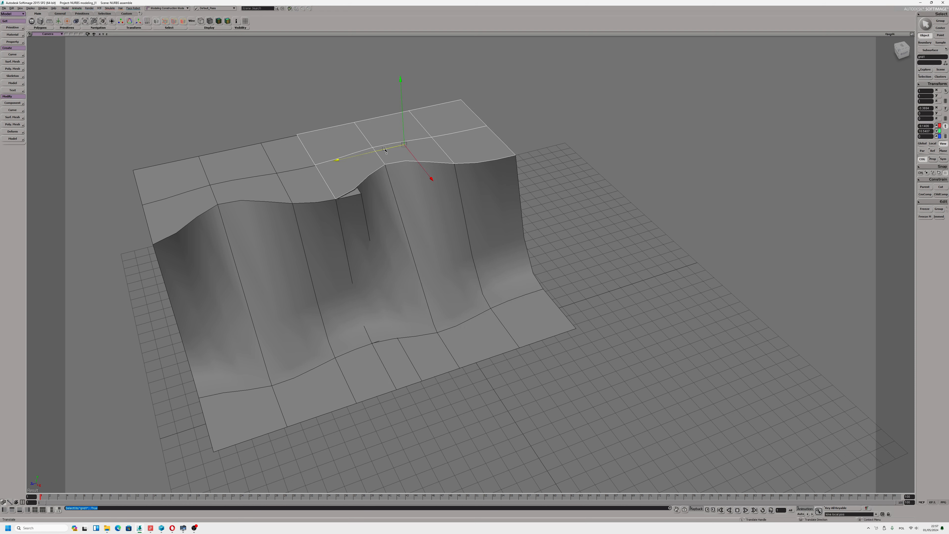
pyautogui.moveTo(385, 149); pyautogui.dragTo(384, 149)
pyautogui.click(419, 243)
pyautogui.moveTo(431, 251); pyautogui.dragTo(543, 197)
pyautogui.keyDown('shift'); pyautogui.click(404, 236); pyautogui.keyUp('shift')
# Select the assembled mesh and start tweaking its control points, picking the one beside the lower bend of the near edge
pyautogui.click(336, 248)
pyautogui.press('s')
pyautogui.moveTo(278, 271); pyautogui.dragTo(340, 243)
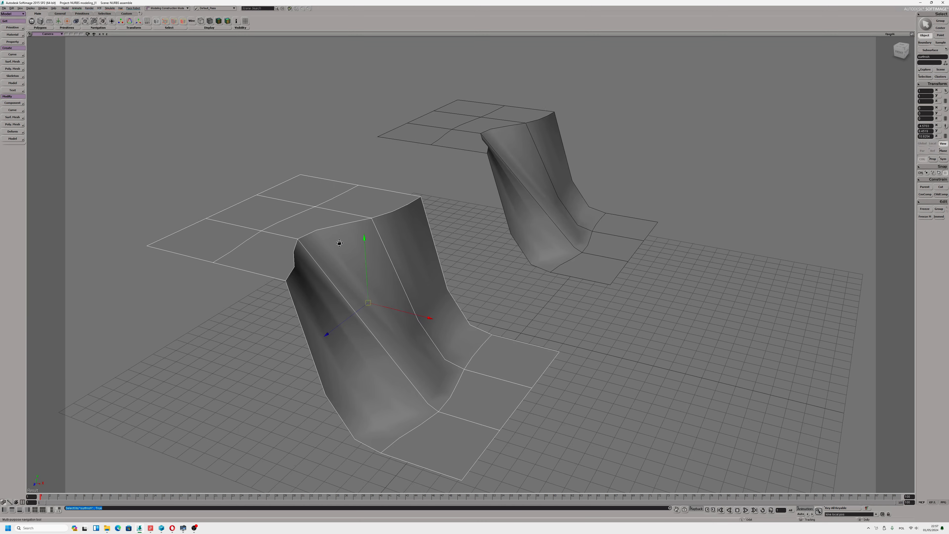
pyautogui.scroll(2, 314, 275)
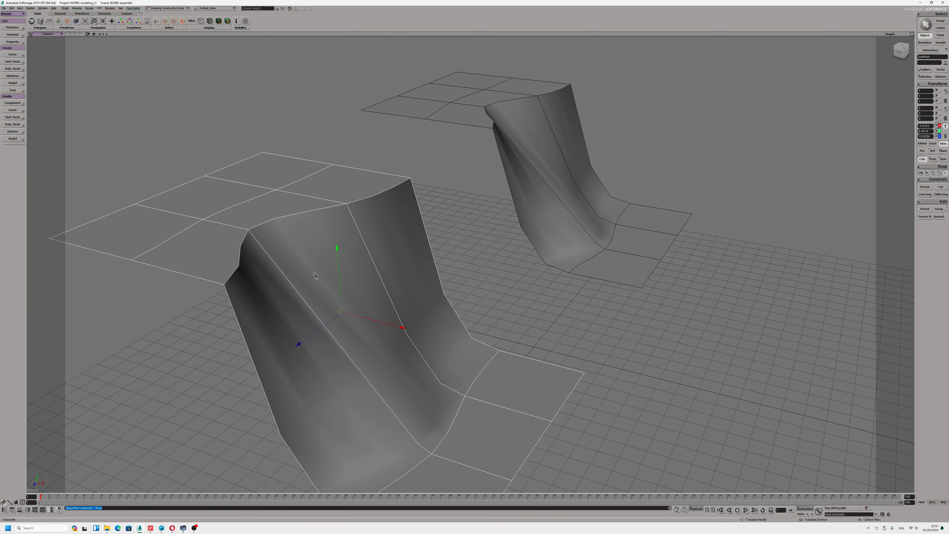
pyautogui.press('m')
pyautogui.scroll(-2, 396, 330)
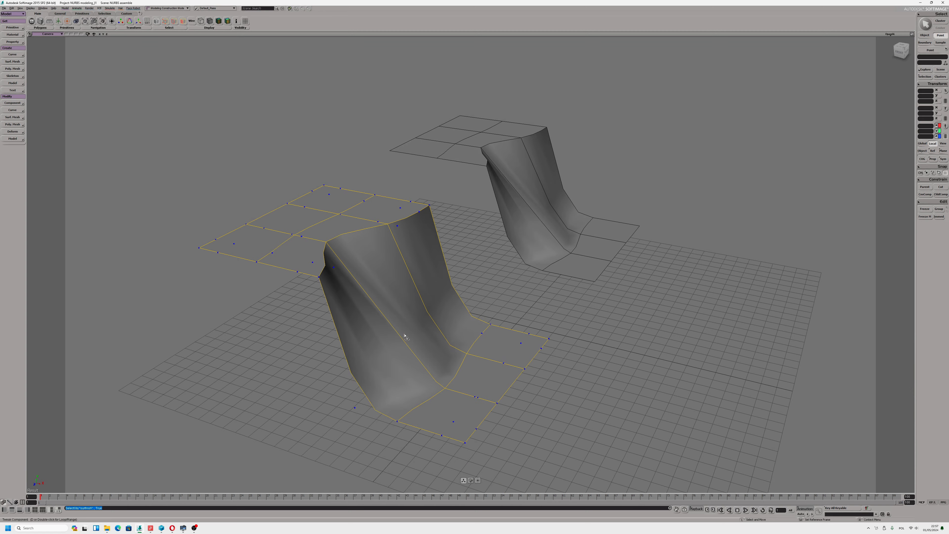
pyautogui.click(358, 412)
pyautogui.moveTo(365, 417)
pyautogui.mouseDown()
pyautogui.moveTo(293, 365)
pyautogui.moveTo(372, 412)
pyautogui.moveTo(354, 403)
pyautogui.mouseUp()
# Pick the control point at the lower bend on the mesh's opposite edge and move it in Global mode
pyautogui.press('s')
pyautogui.moveTo(482, 355); pyautogui.dragTo(399, 344)
pyautogui.click(425, 277)
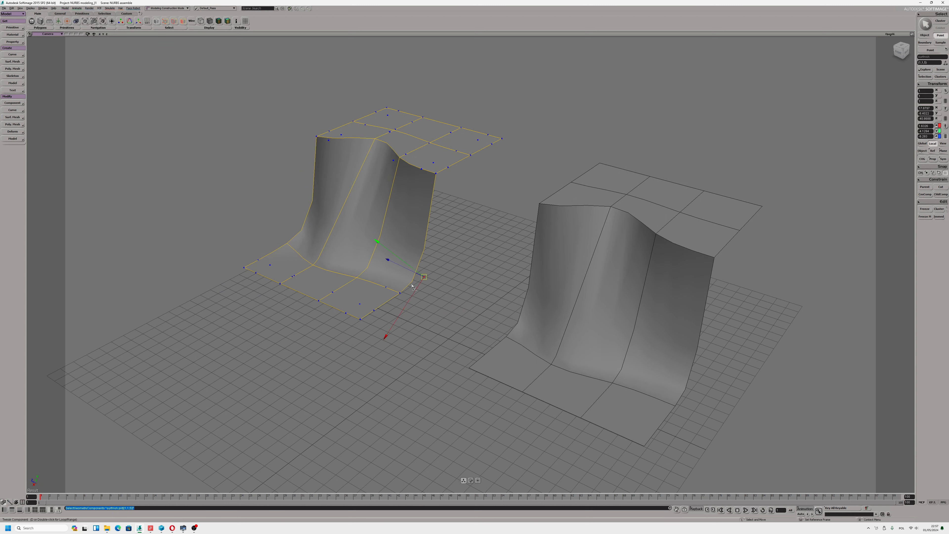
pyautogui.press('s')
pyautogui.moveTo(594, 317); pyautogui.dragTo(503, 269)
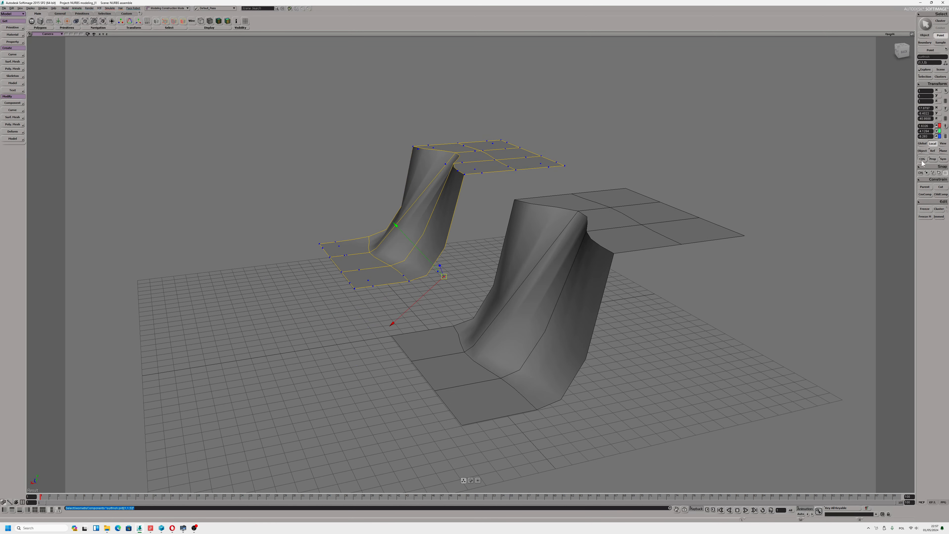
pyautogui.click(922, 144)
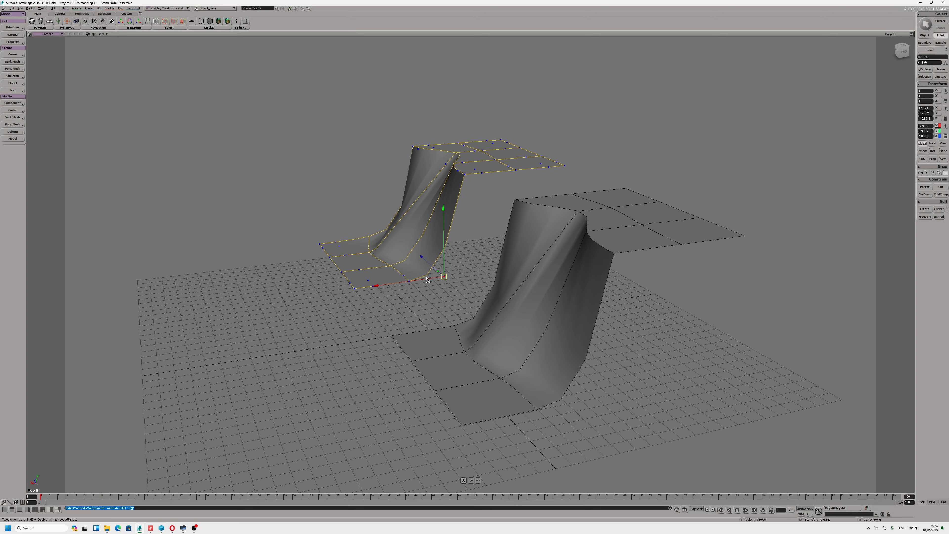
pyautogui.moveTo(426, 278); pyautogui.dragTo(463, 273)
# Return to object selection and move the whole assembled mesh farther from the original surfaces
pyautogui.press('s')
pyautogui.moveTo(299, 243); pyautogui.dragTo(398, 235)
pyautogui.scroll(2, 413, 284)
pyautogui.scroll(2, 398, 282)
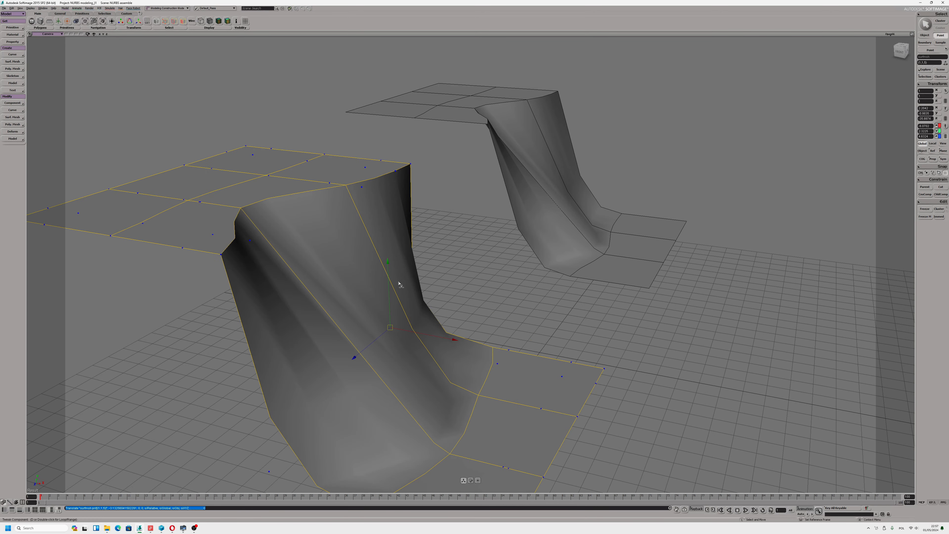
pyautogui.keyDown('alt'); pyautogui.moveTo(329, 312); pyautogui.dragTo(339, 275, button='middle'); pyautogui.keyUp('alt')
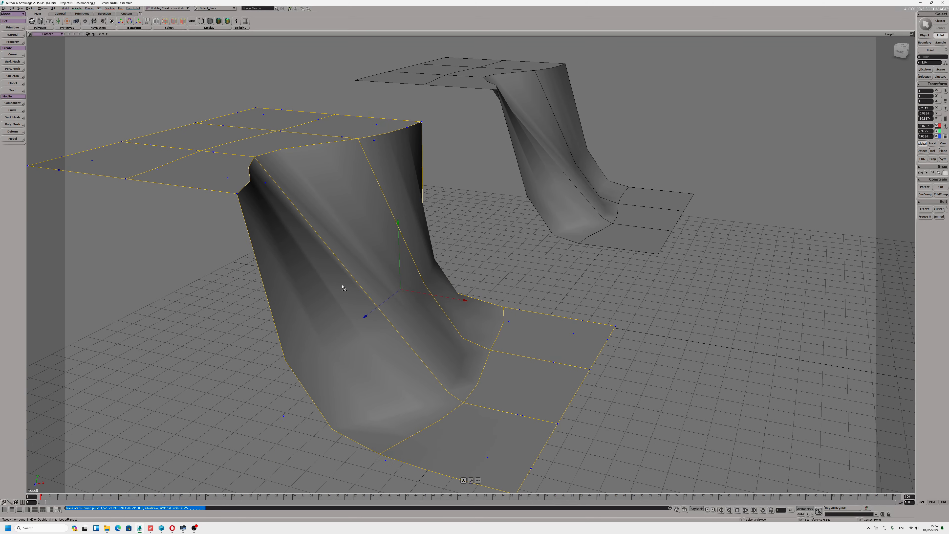
pyautogui.scroll(-5, 286, 293)
pyautogui.scroll(3, 304, 292)
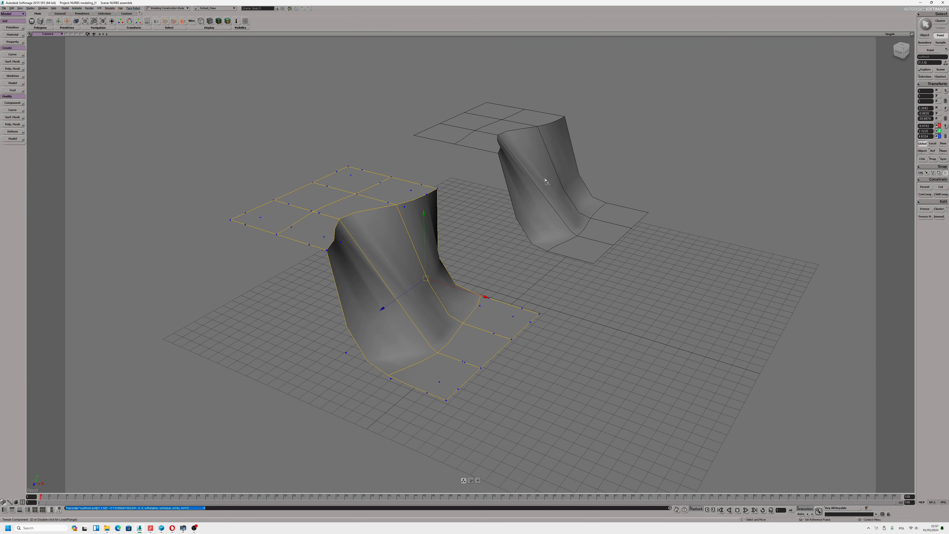
pyautogui.press('space')
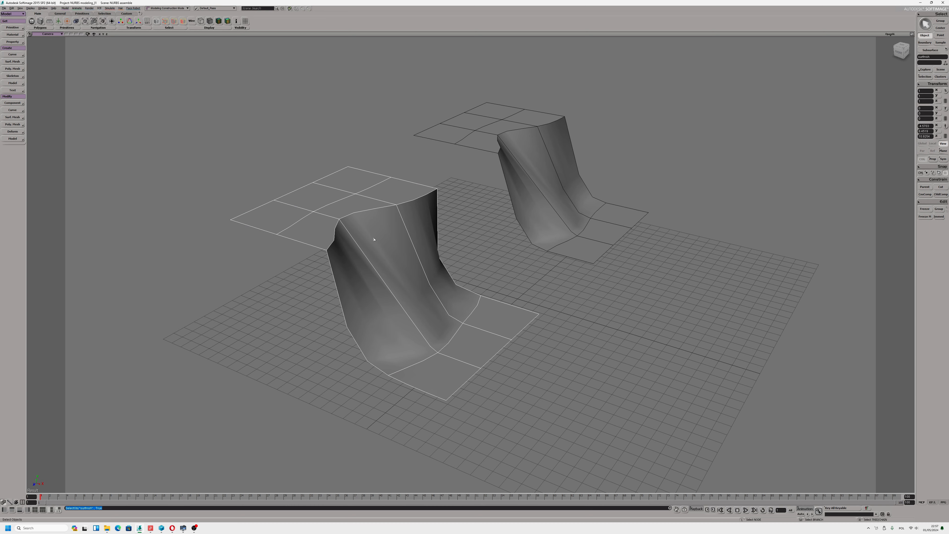
pyautogui.press('v')
pyautogui.moveTo(390, 266); pyautogui.dragTo(484, 262)
pyautogui.scroll(3, 349, 298)
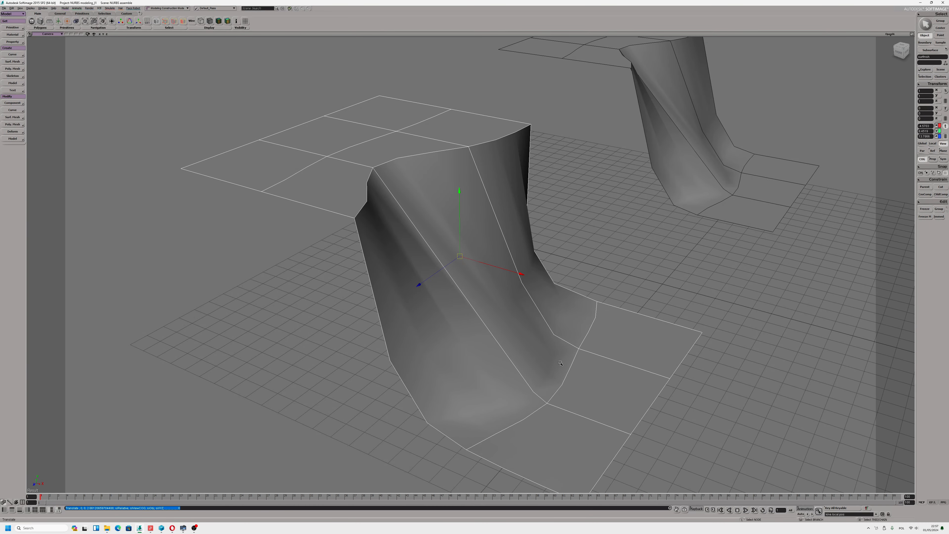
pyautogui.moveTo(560, 363); pyautogui.dragTo(353, 316)
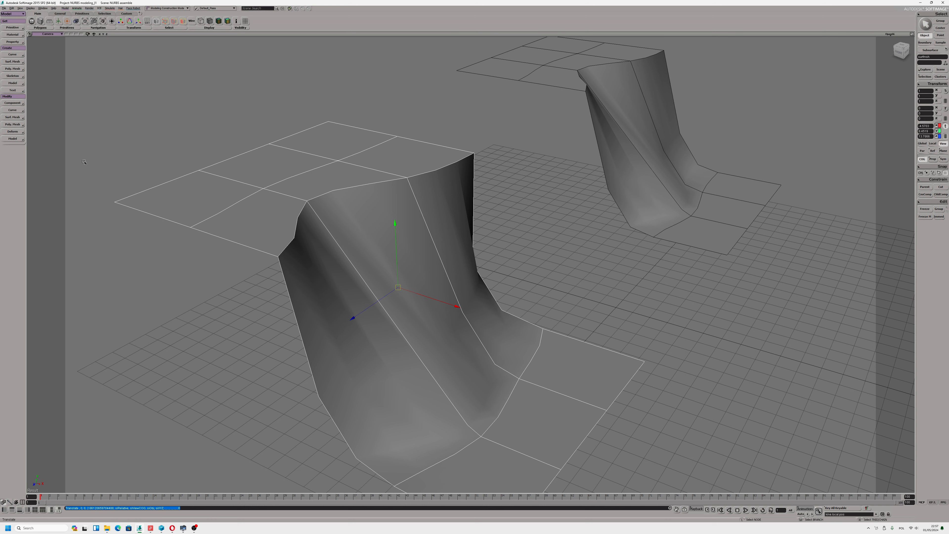
# Insert a knot curve on the assembled mesh, adjust its multiplicity, and pick a control point near the upper bend
pyautogui.click(15, 117)
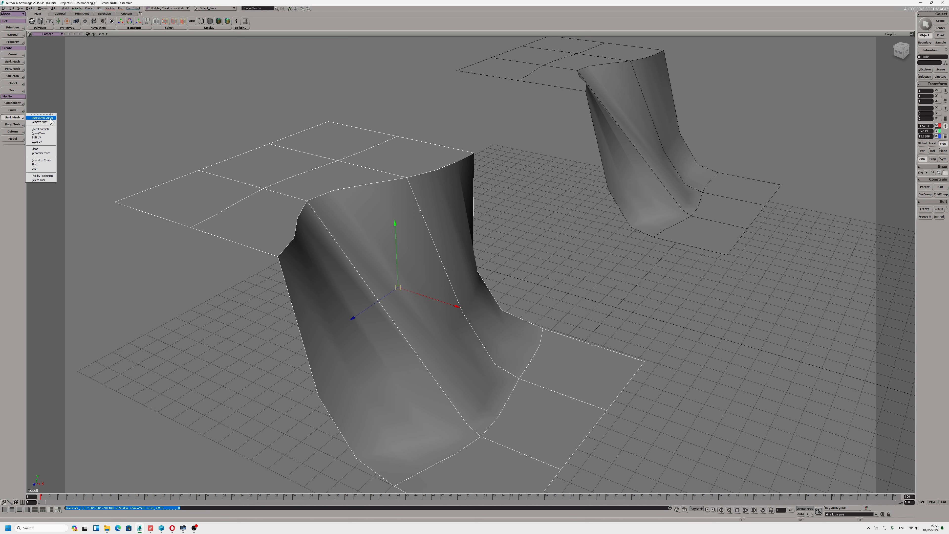
pyautogui.click(42, 117)
pyautogui.click(392, 322)
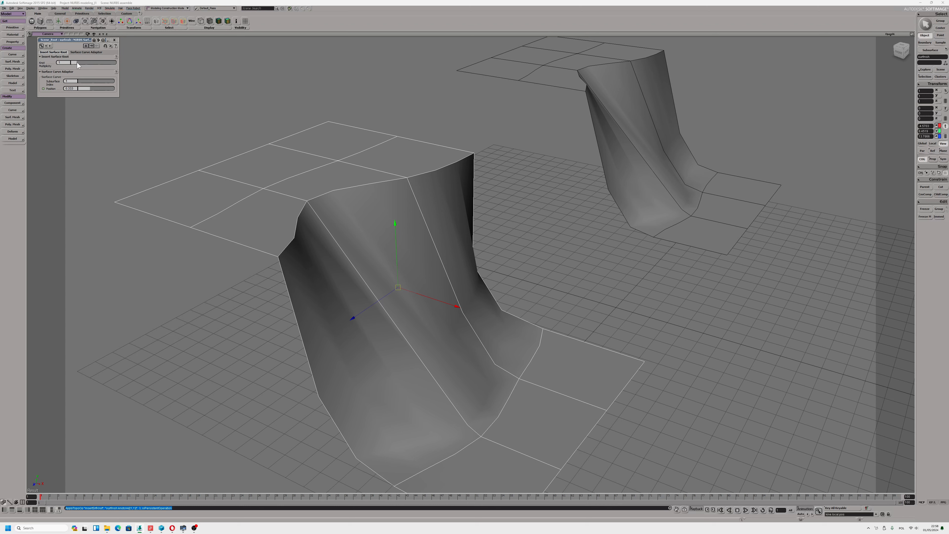
pyautogui.moveTo(77, 63)
pyautogui.mouseDown()
pyautogui.moveTo(87, 63)
pyautogui.moveTo(73, 63)
pyautogui.moveTo(83, 82)
pyautogui.moveTo(71, 63)
pyautogui.mouseUp()
pyautogui.press('m')
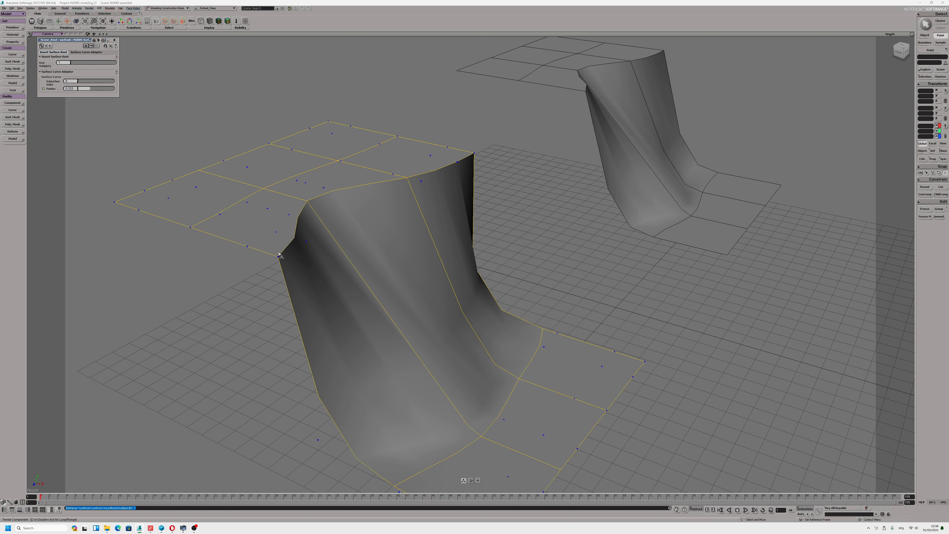
pyautogui.click(307, 242)
pyautogui.rightClick(311, 244)
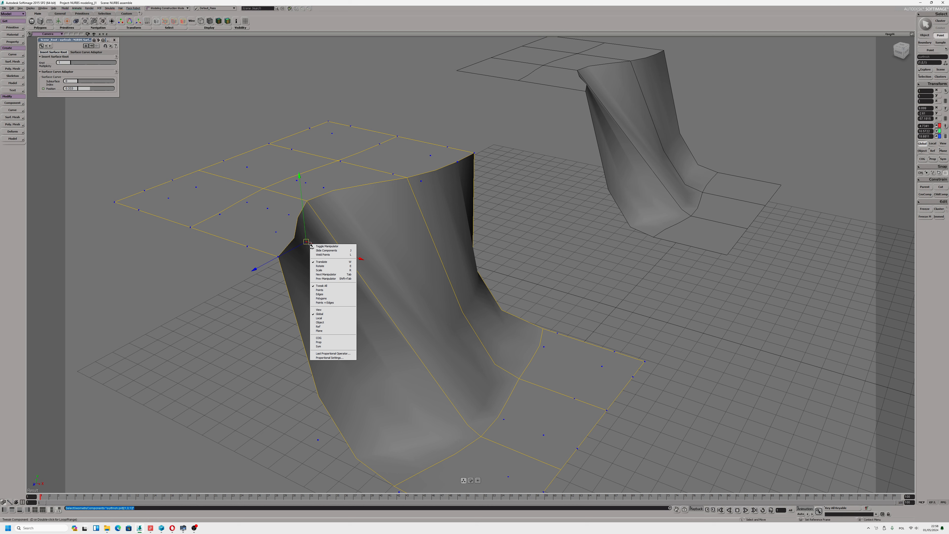
pyautogui.click(489, 283)
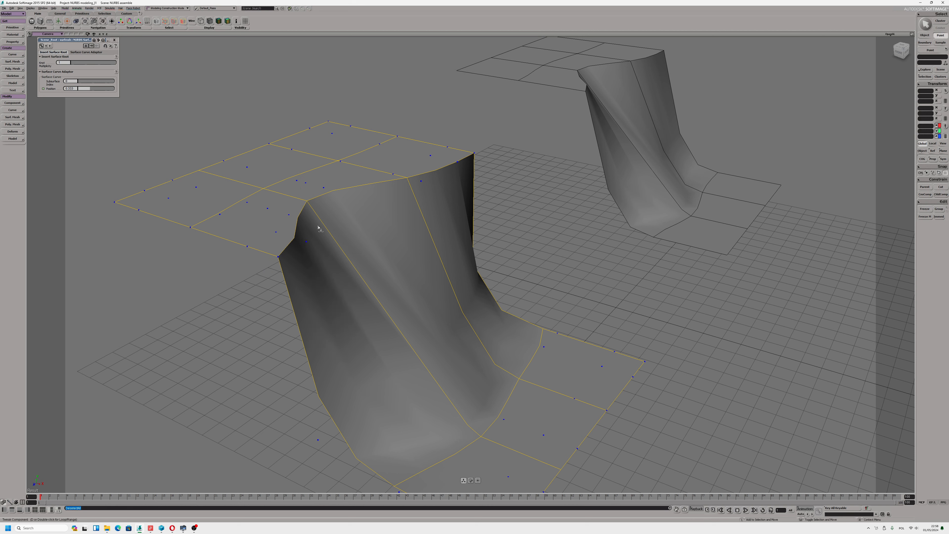
# Undo the knot curve insertion, the last move of the assembled mesh, and the control point tweak
pyautogui.hotkey('ctrl', 'z')
pyautogui.hotkey('ctrl', 'z')
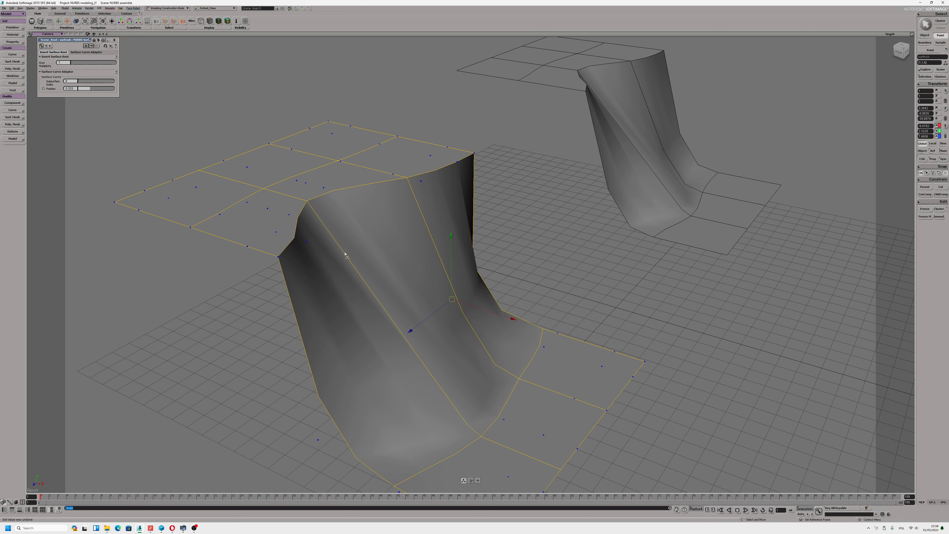
pyautogui.hotkey('ctrl', 'z')
pyautogui.hotkey('ctrl', 'z')
pyautogui.hotkey('ctrl', 'z')
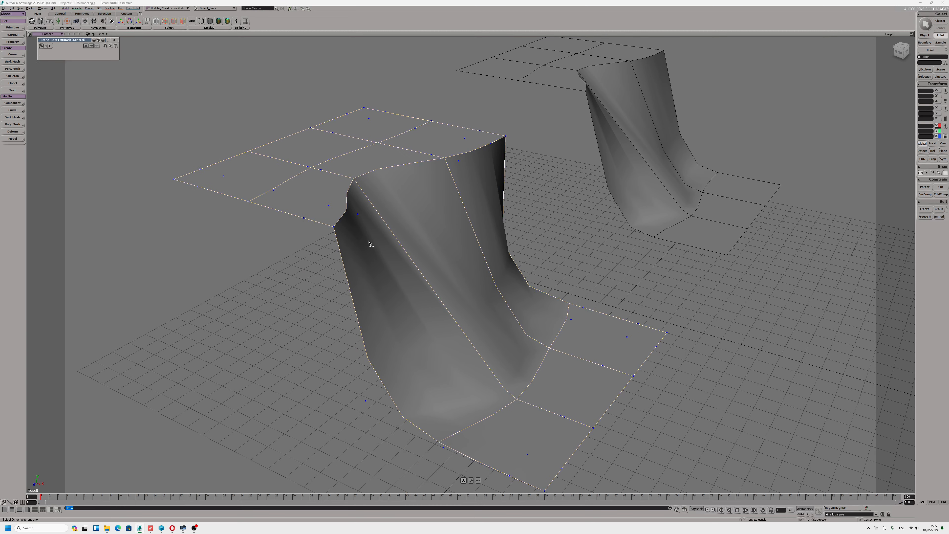
pyautogui.hotkey('ctrl', 'z')
pyautogui.click(437, 284)
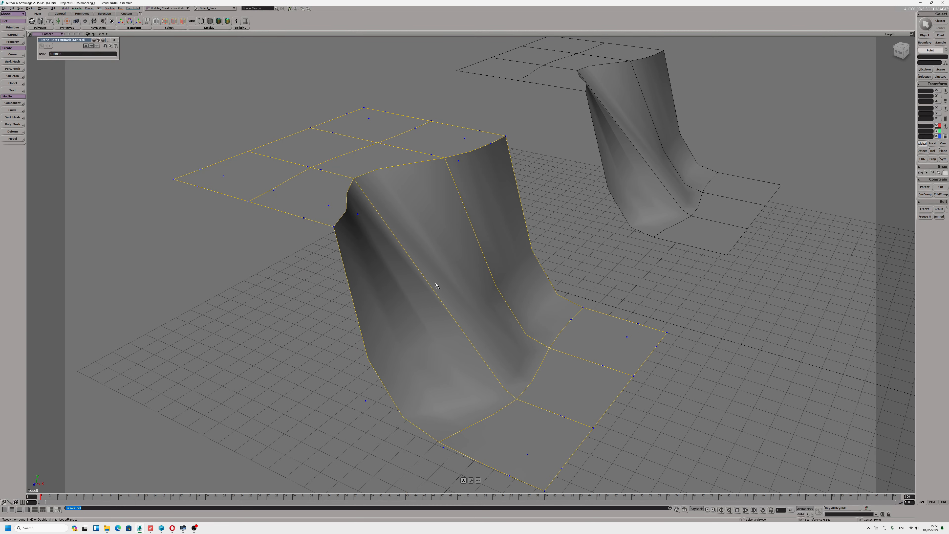
# Pick the control point beneath the mesh's upper bend, return to object selection and select the whole assembled mesh
pyautogui.keyDown('alt'); pyautogui.moveTo(460, 292); pyautogui.dragTo(429, 288); pyautogui.keyUp('alt')
pyautogui.click(307, 221)
pyautogui.keyDown('alt'); pyautogui.moveTo(307, 223); pyautogui.dragTo(421, 239); pyautogui.keyUp('alt')
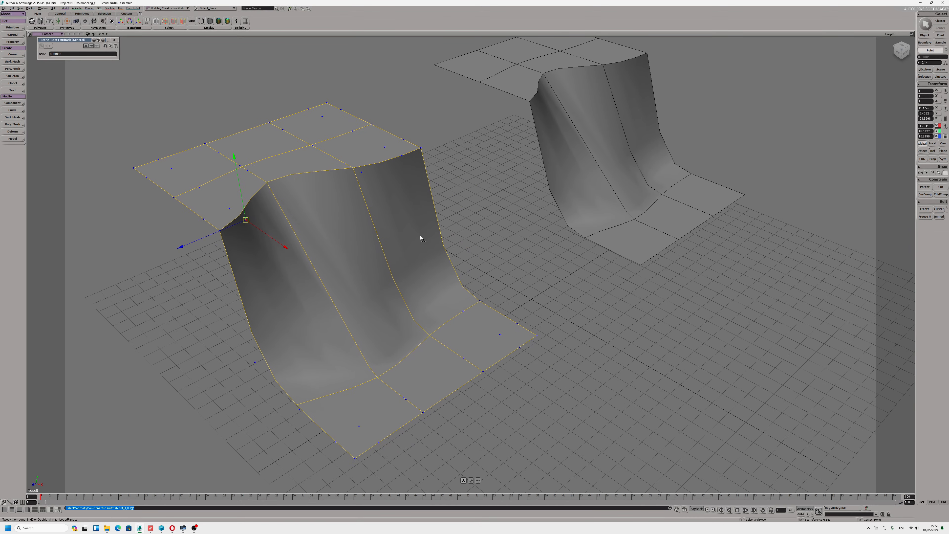
pyautogui.click(924, 35)
pyautogui.click(434, 191)
pyautogui.click(246, 217)
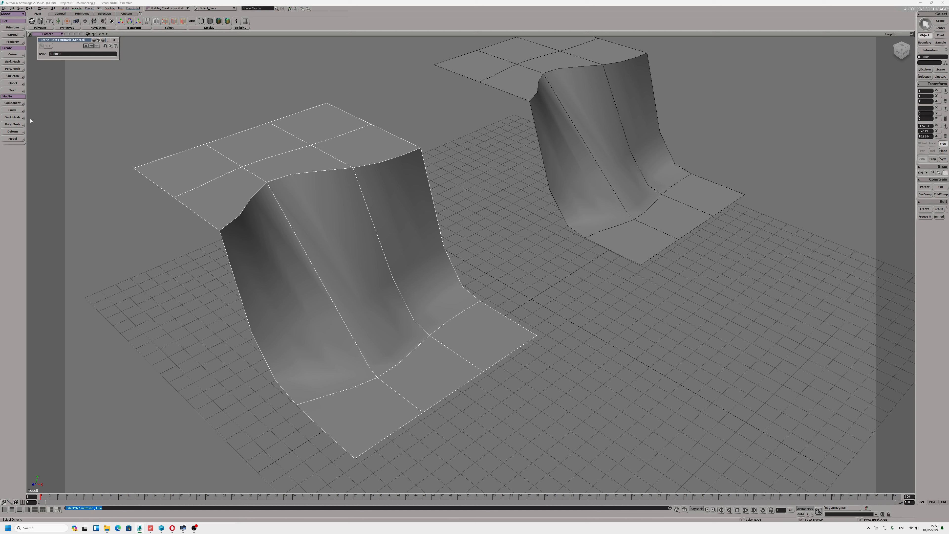
# Apply Reparameterize to the assembled surface mesh and close its property page
pyautogui.click(19, 118)
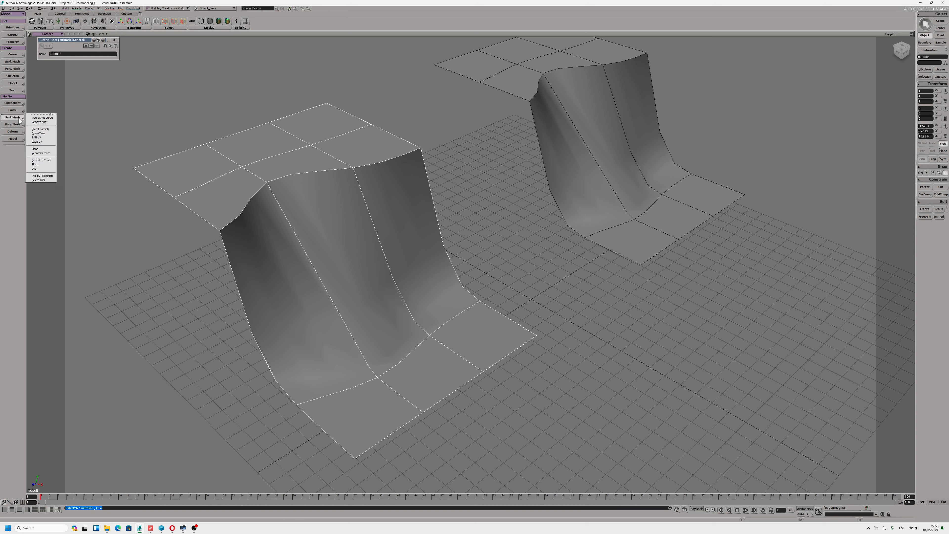
pyautogui.click(42, 154)
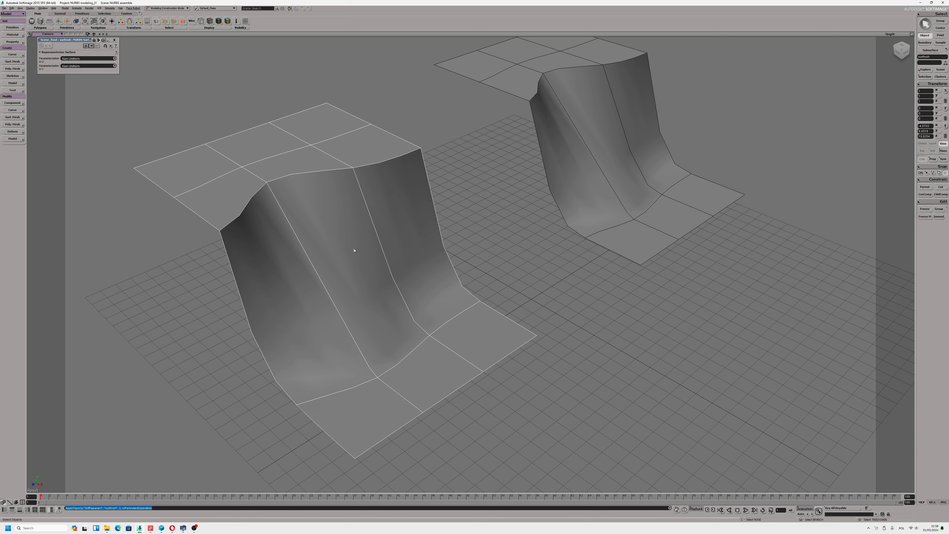
pyautogui.click(115, 40)
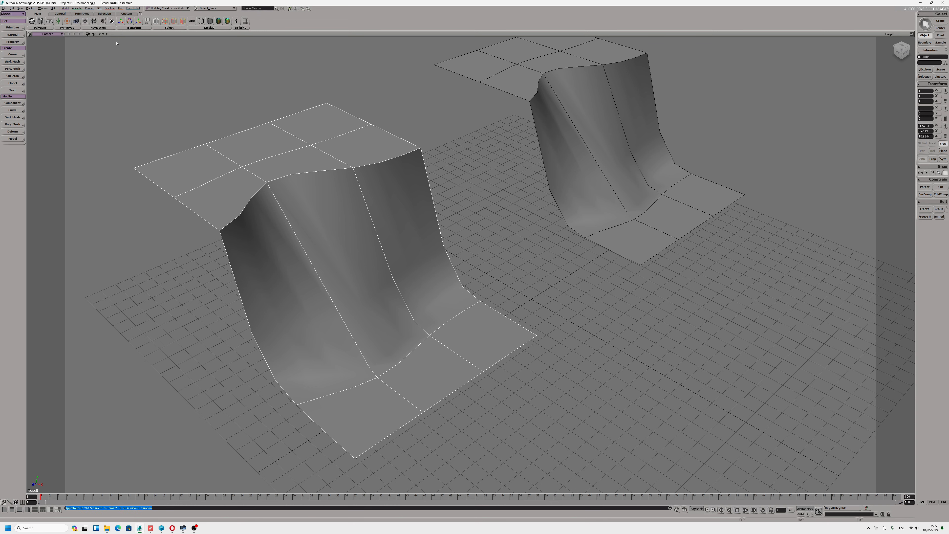
# Apply Clean to the assembled surface mesh and adjust its cleaning tolerance
pyautogui.click(365, 205)
pyautogui.click(24, 119)
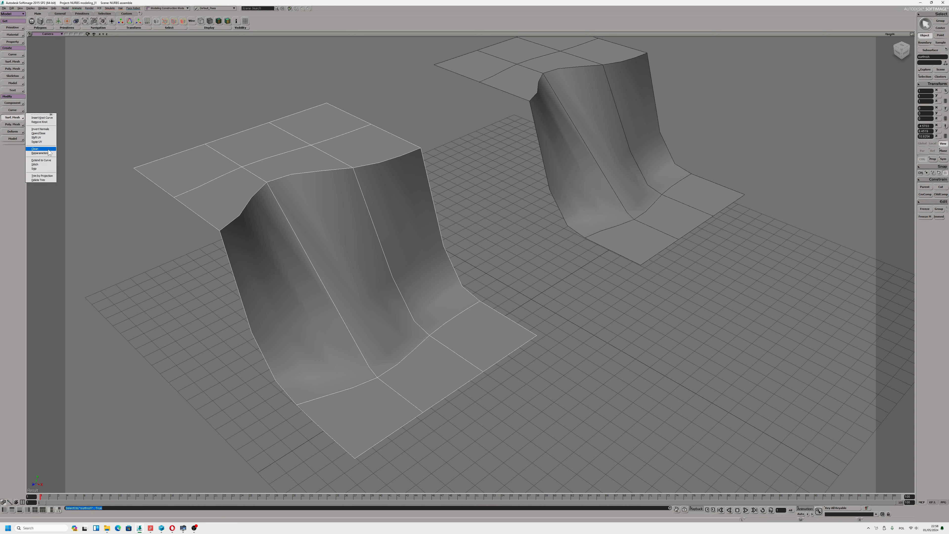
pyautogui.click(36, 149)
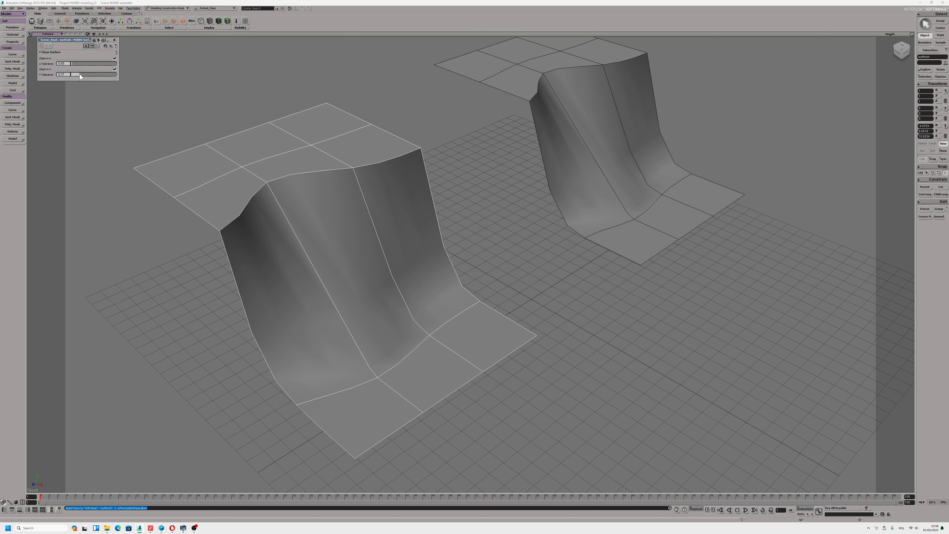
pyautogui.moveTo(79, 73)
pyautogui.mouseDown()
pyautogui.moveTo(156, 78)
pyautogui.moveTo(67, 75)
pyautogui.moveTo(110, 73)
pyautogui.moveTo(78, 67)
pyautogui.mouseUp()
# Select the assembled mesh and freeze its modeling operators
pyautogui.click(333, 211)
pyautogui.press('v')
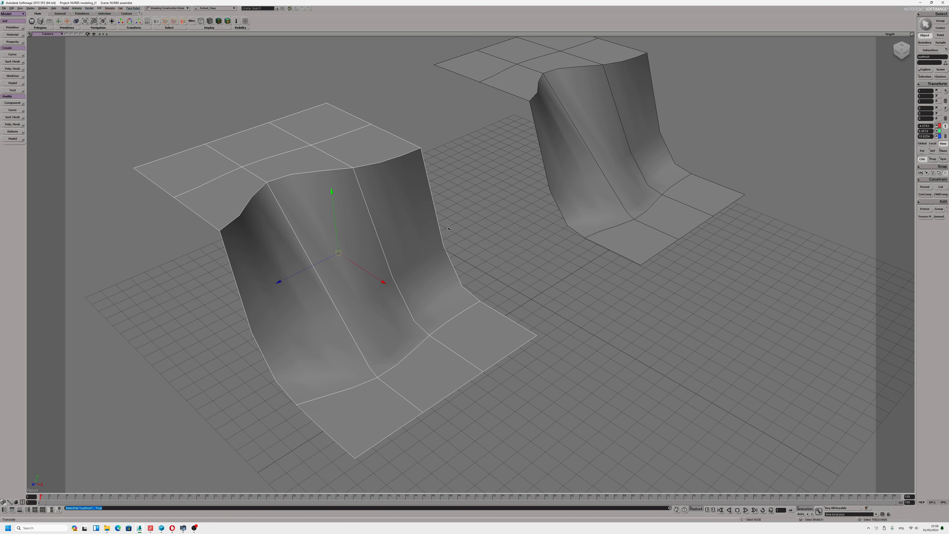
pyautogui.click(926, 209)
pyautogui.press('v')
# Start the surface-mesh Continuity Manager and pick the assembled mesh as its target
pyautogui.click(13, 117)
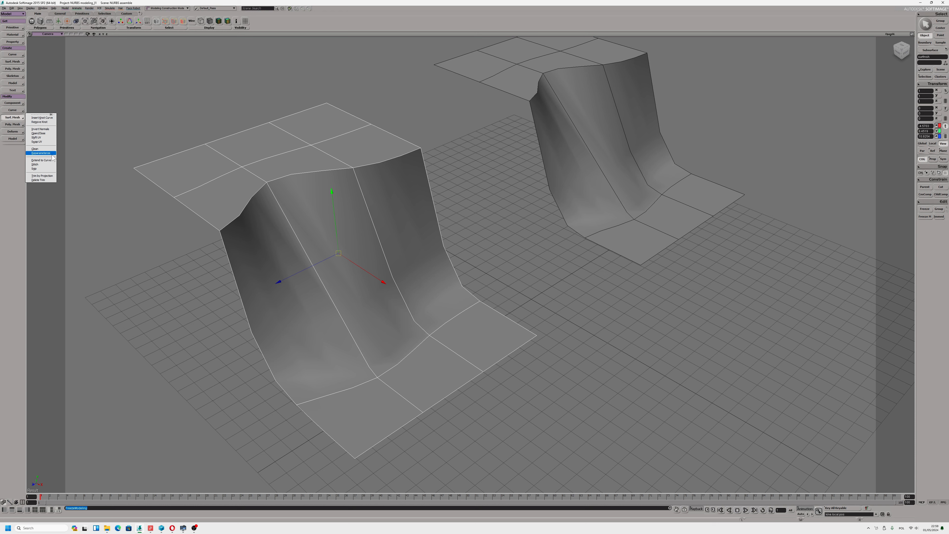
pyautogui.click(16, 75)
pyautogui.click(16, 63)
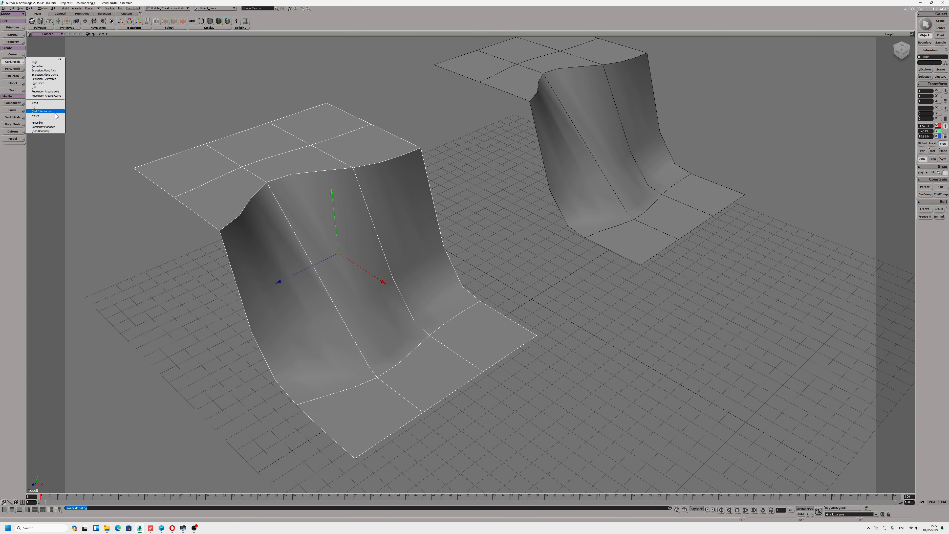
pyautogui.click(43, 127)
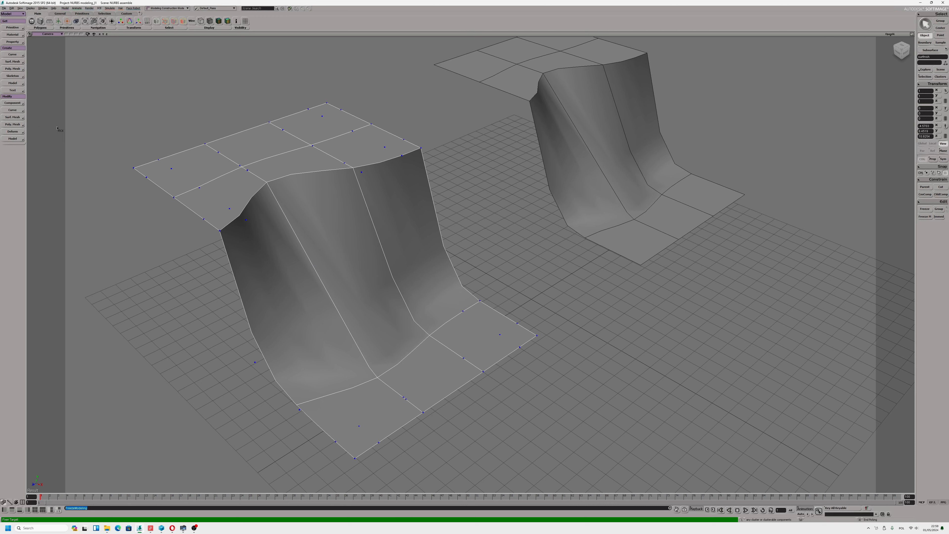
pyautogui.click(292, 230)
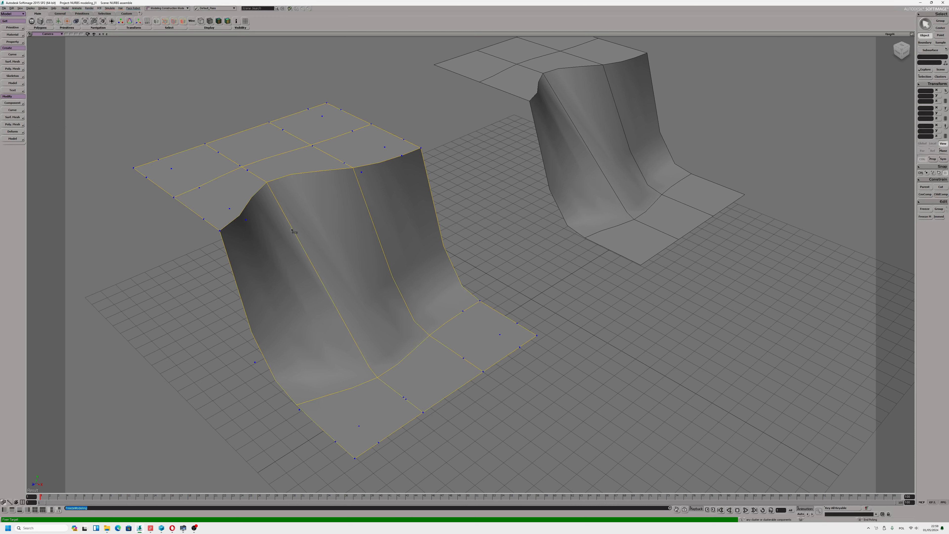